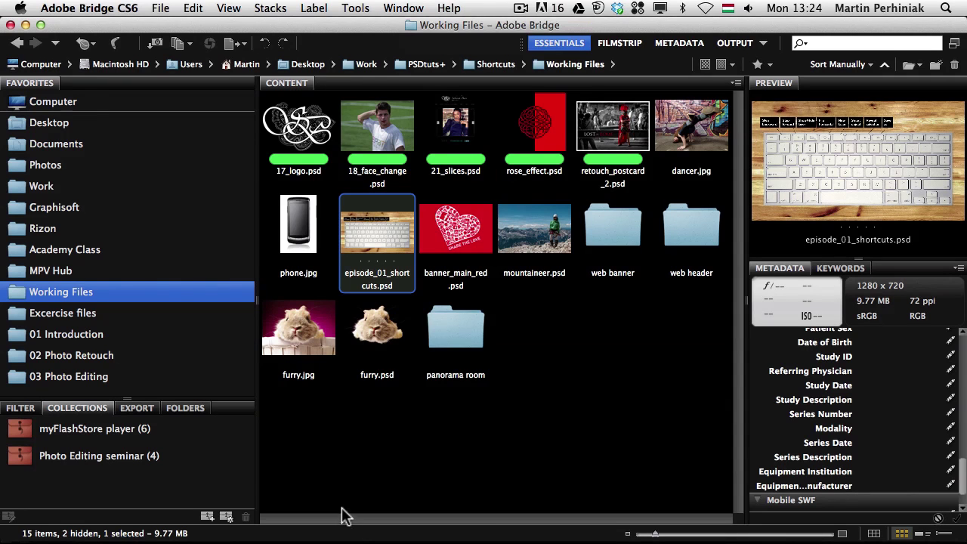
Step: Open System Preferences from the Dock and go to its Keyboard pane
mouse_move(341, 517)
click(124, 505)
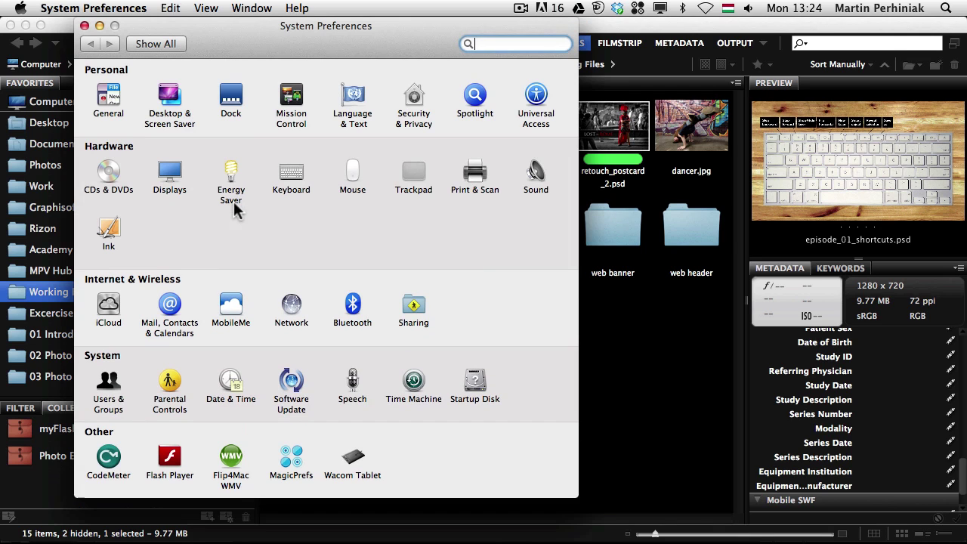
click(286, 170)
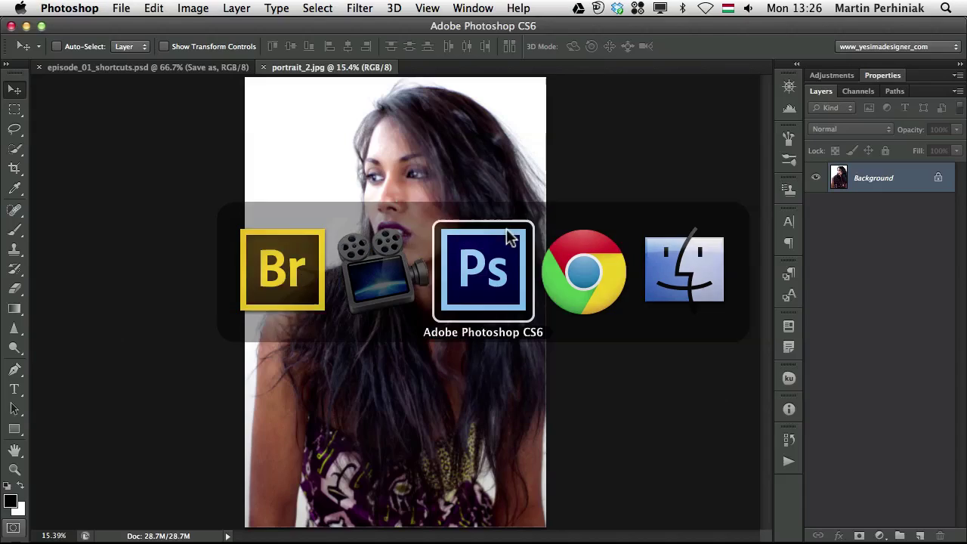
Step: Open Edit > Keyboard Shortcuts and expand the Edit command group
click(154, 8)
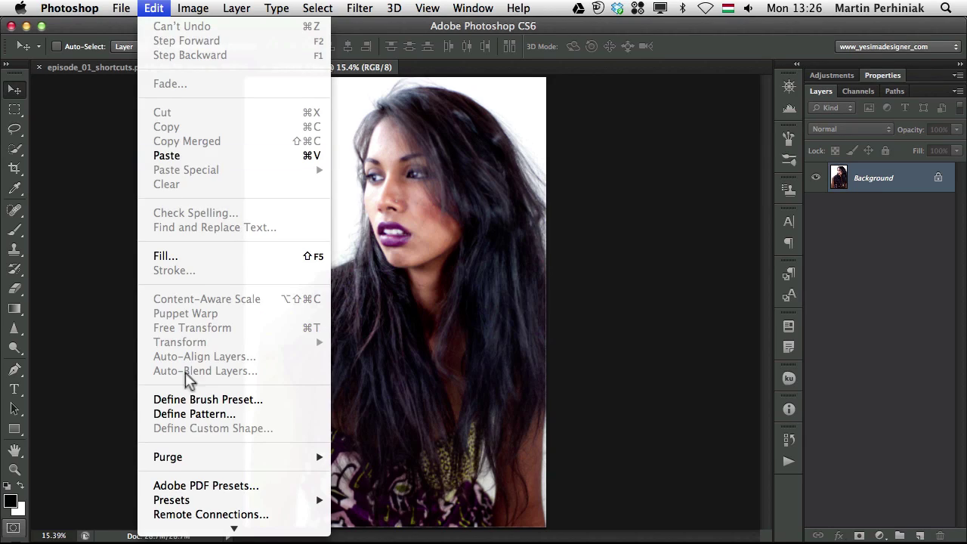
scroll(190, 371, down, 3)
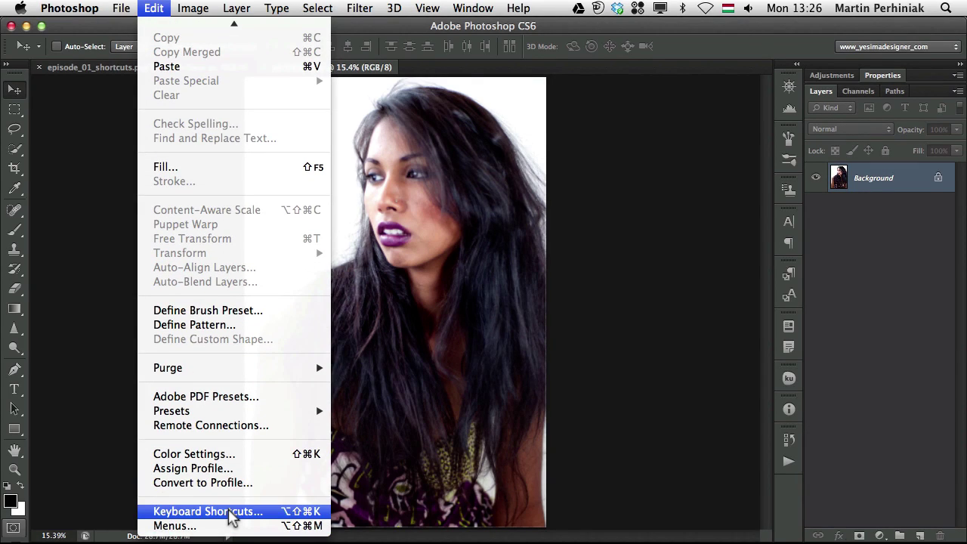
click(231, 514)
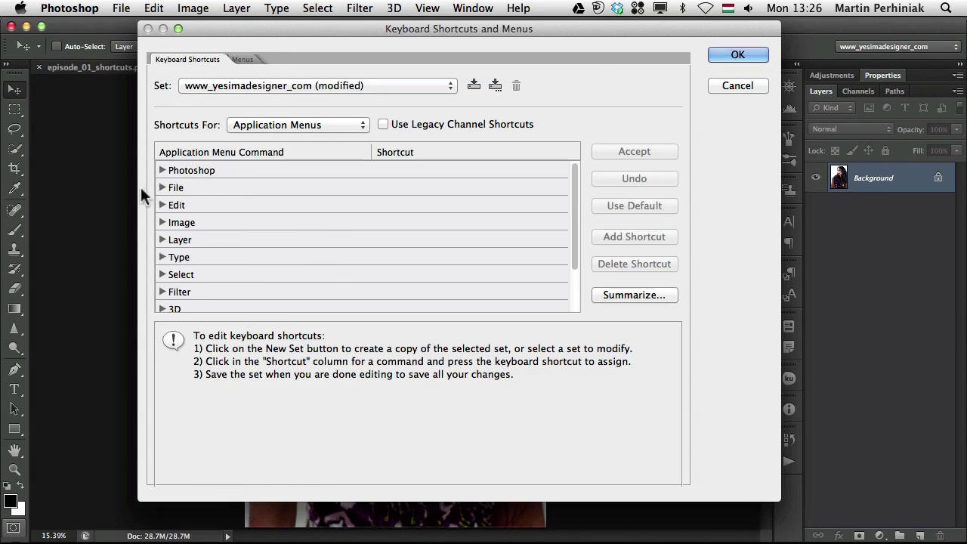
click(161, 204)
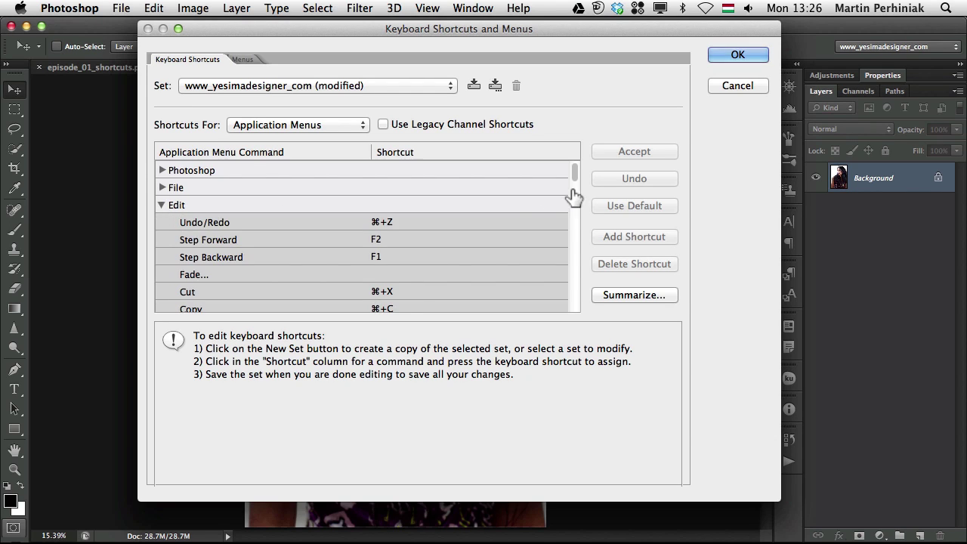
scroll(576, 172, down, 1)
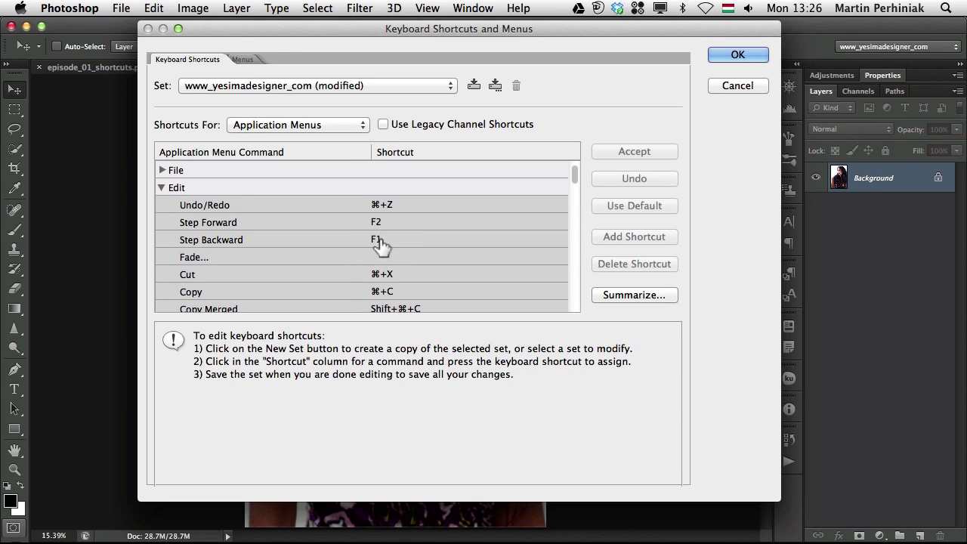
Step: Confirm F1 as the Step Backward shortcut and accept it
click(141, 7)
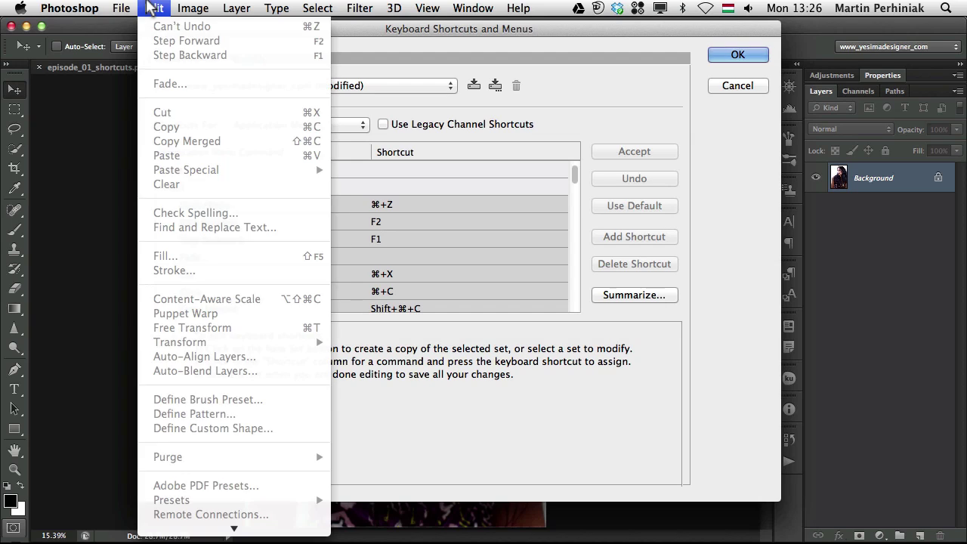
click(141, 7)
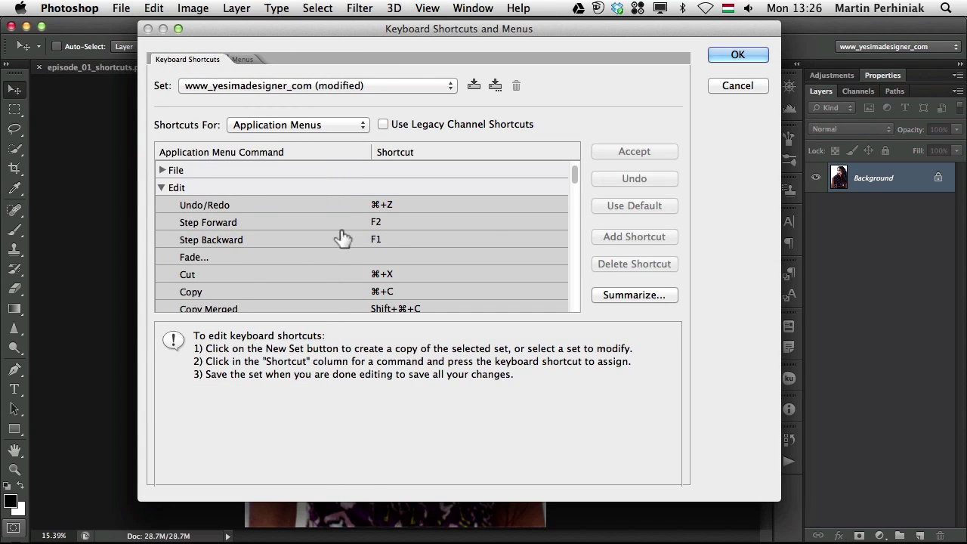
click(382, 240)
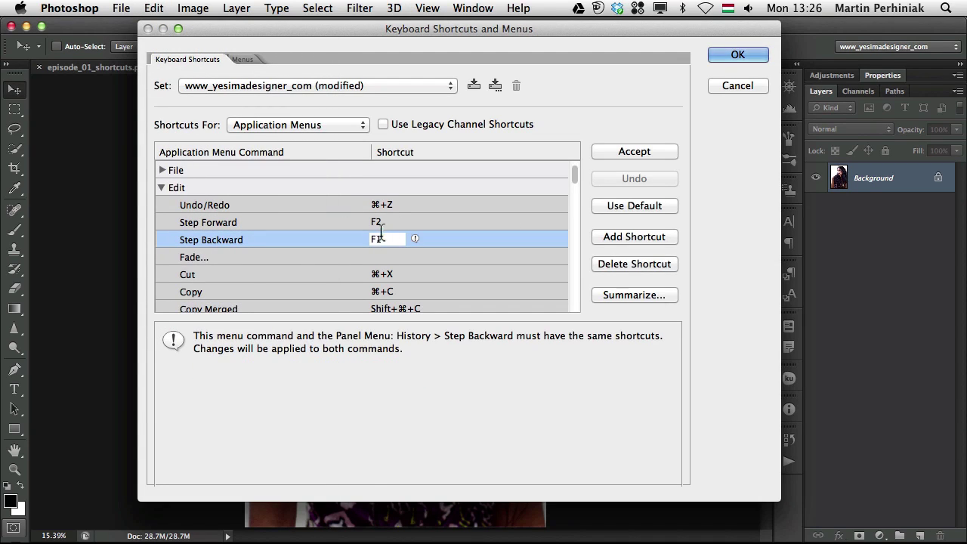
click(613, 153)
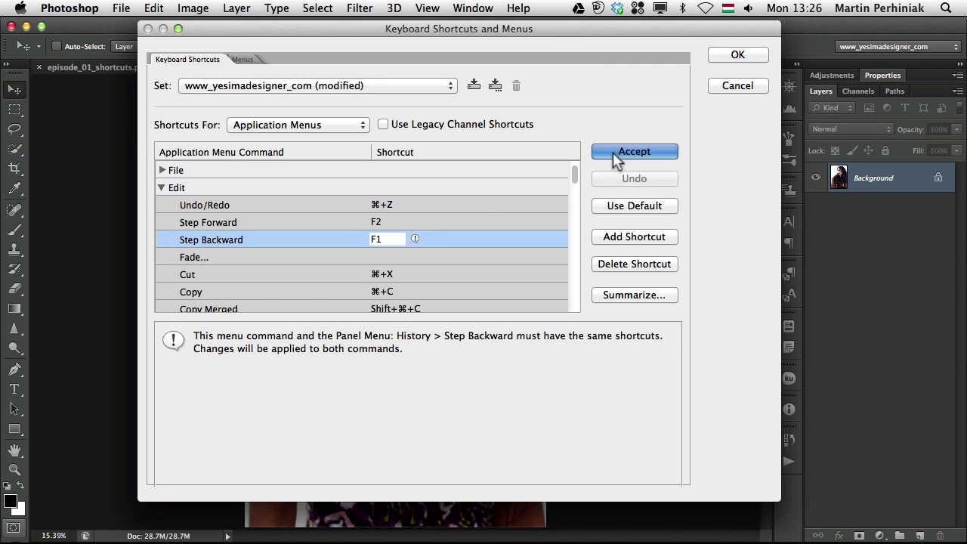
Step: Save the shortcut set as www_yesimadesigner_com, deleting ' (modified) Copy' from the proposed name
click(474, 85)
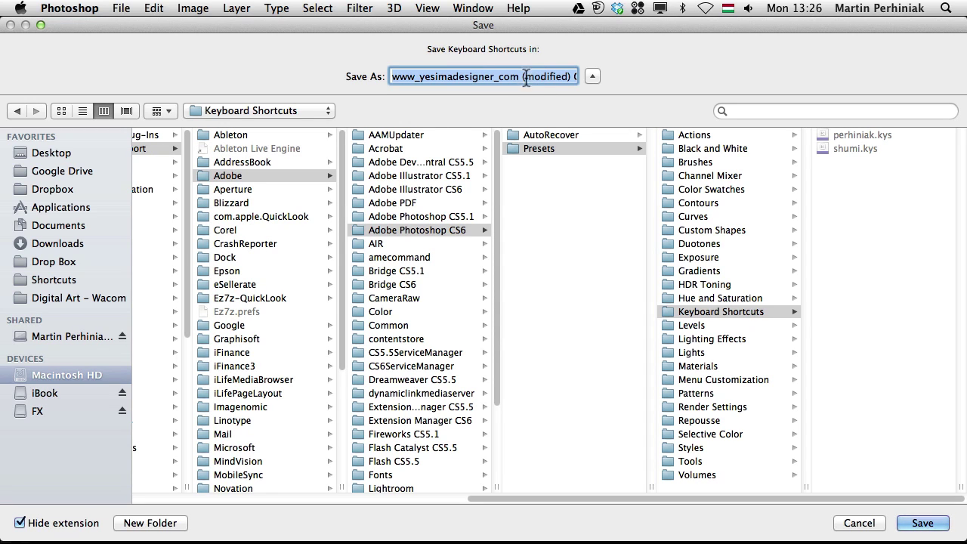
click(527, 79)
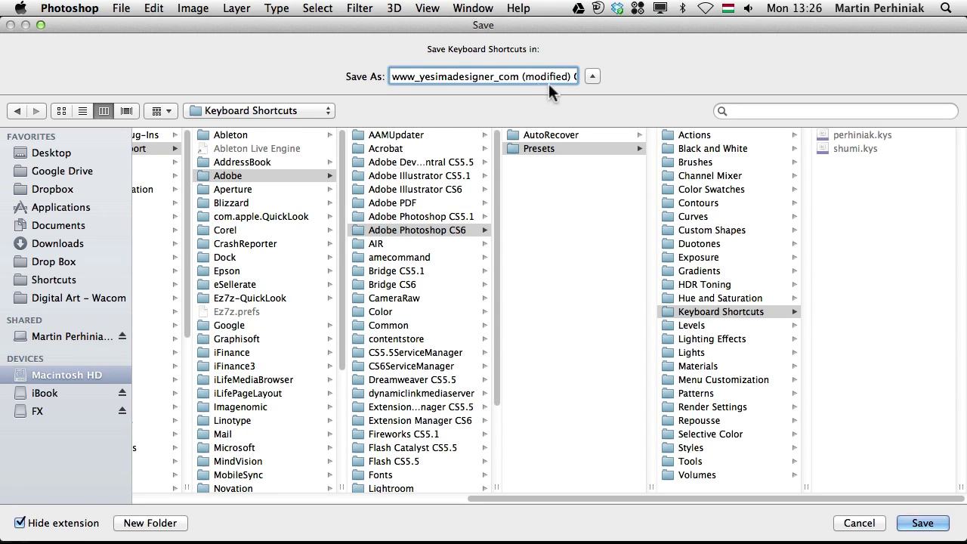
drag(522, 78, 617, 84)
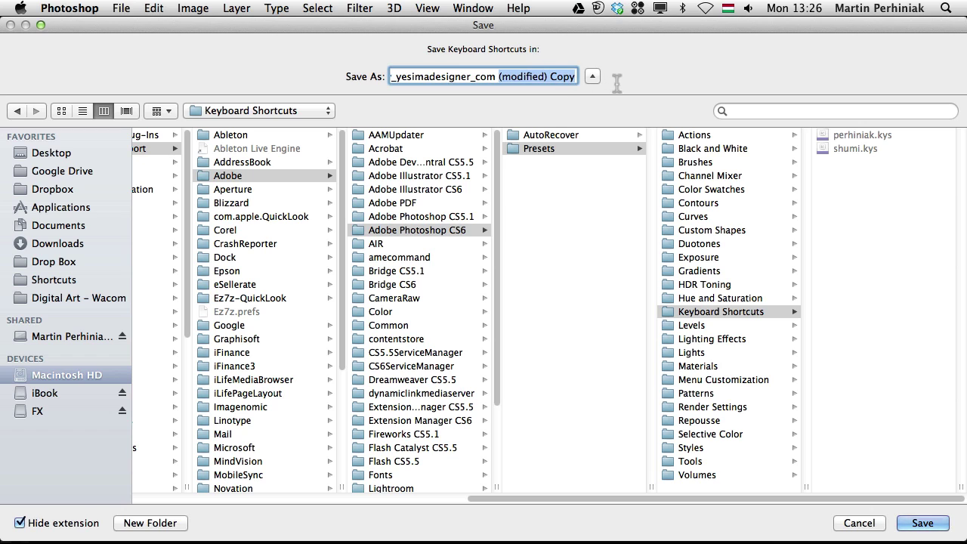
key(BackSpace)
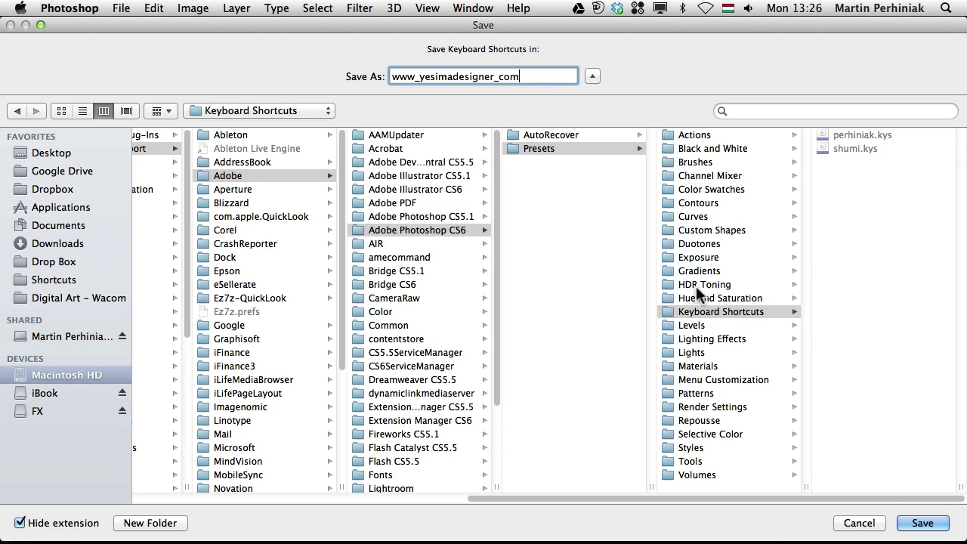
click(921, 523)
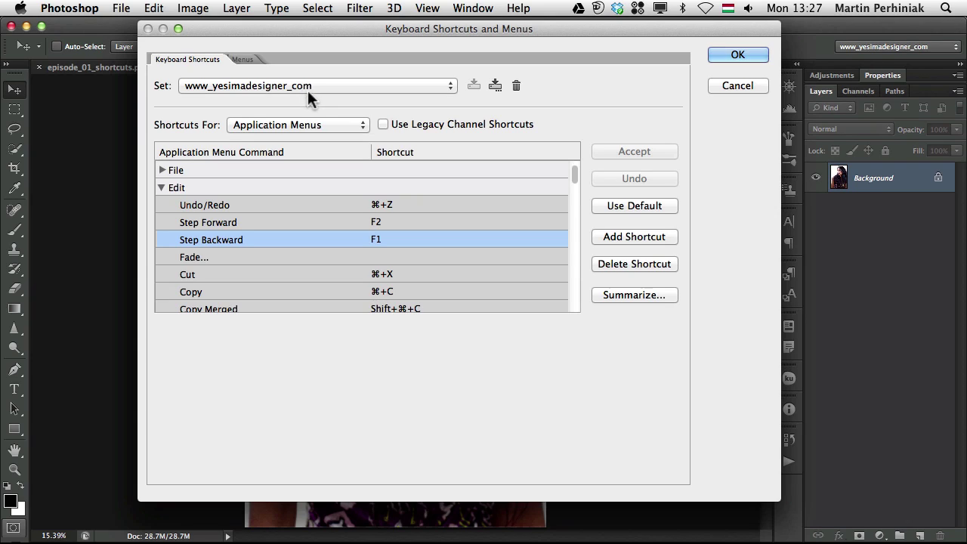
click(162, 188)
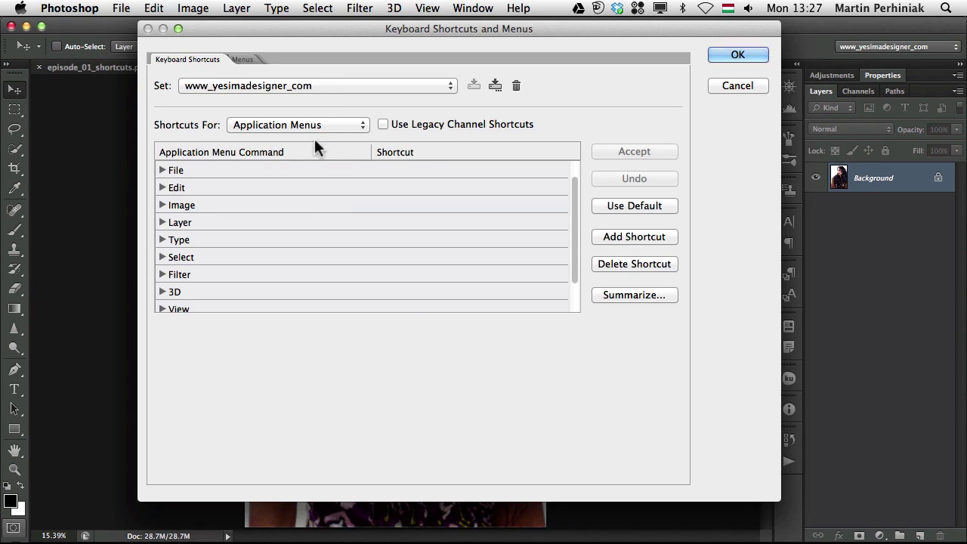
click(162, 205)
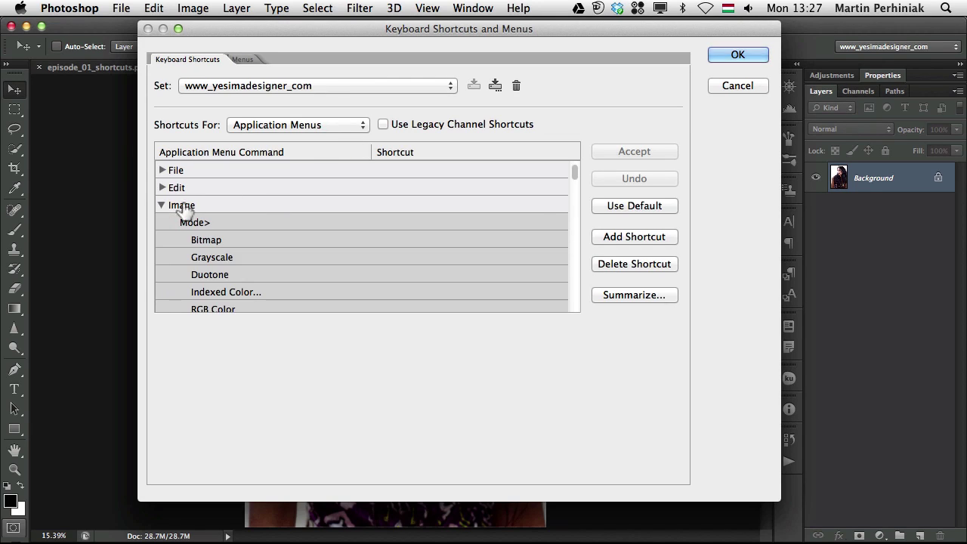
click(161, 207)
click(161, 188)
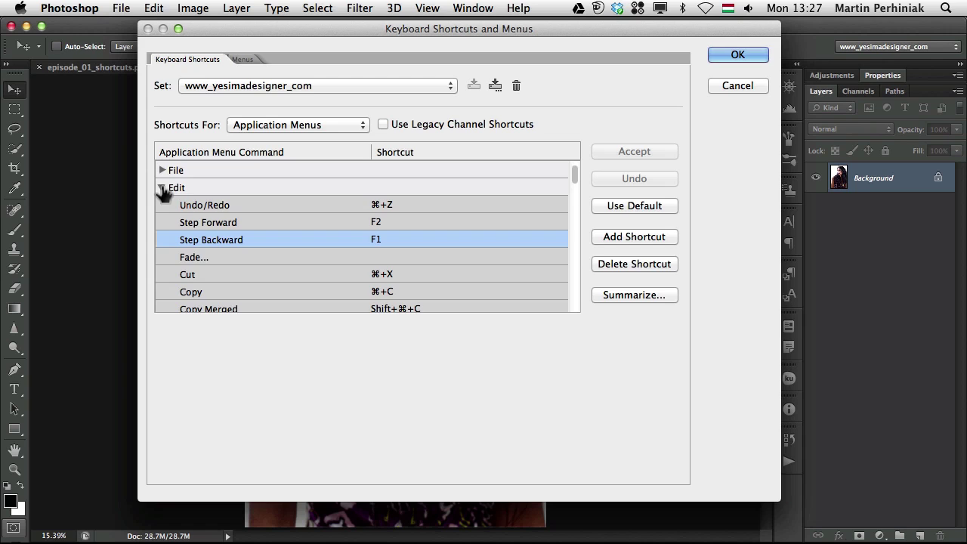
drag(572, 172, 557, 234)
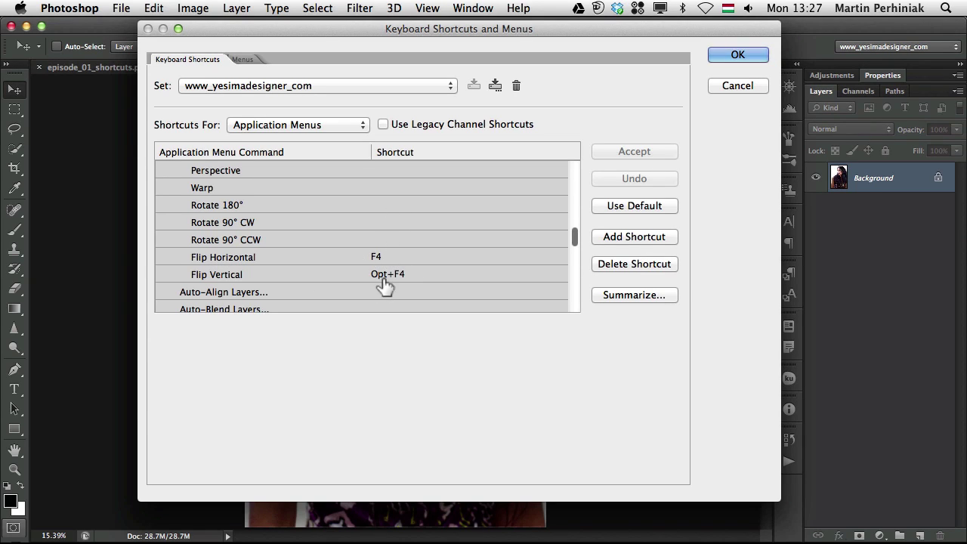
drag(574, 235, 562, 254)
click(161, 188)
click(162, 205)
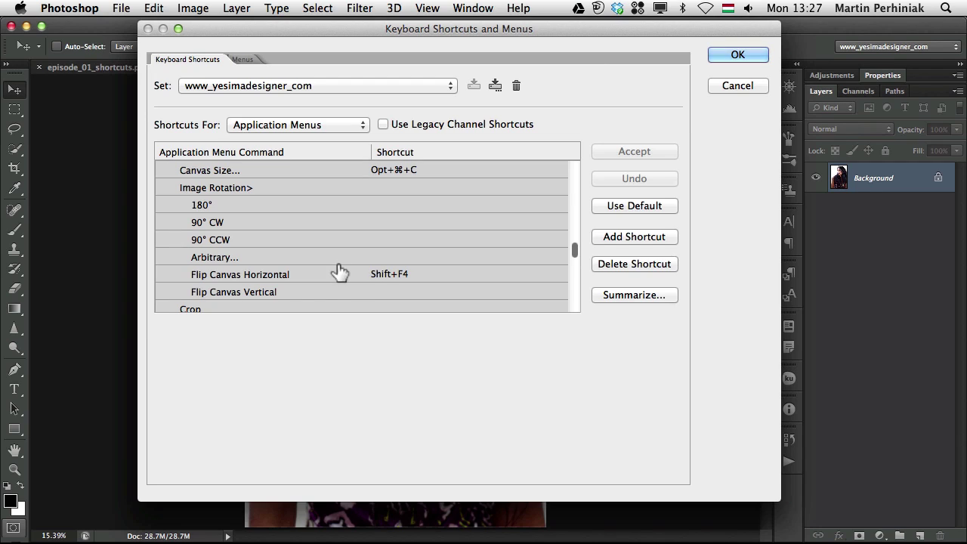
click(287, 123)
Step: Collapse Image and expand the Layer commands, checking Convert to Smart Object on F6
click(240, 98)
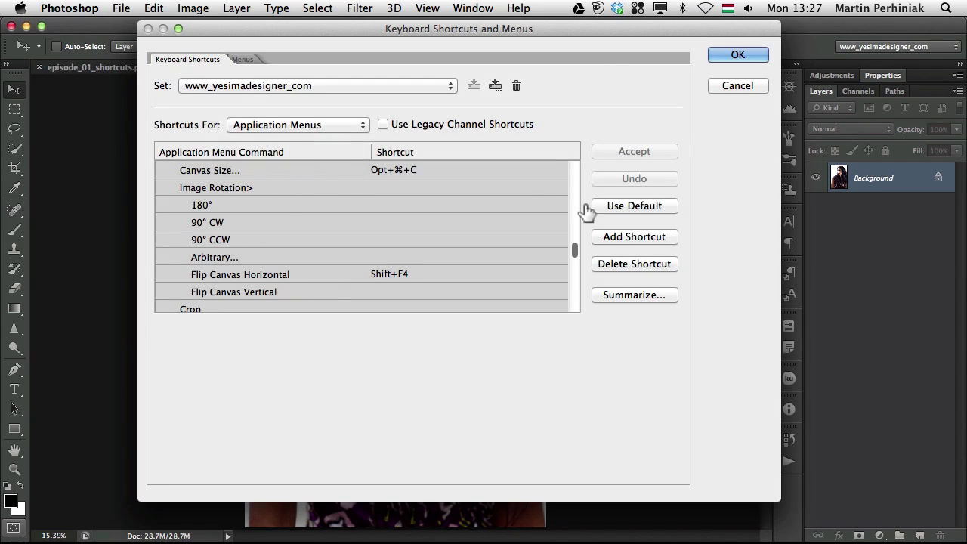
scroll(573, 242, up, 3)
scroll(572, 242, up, 10)
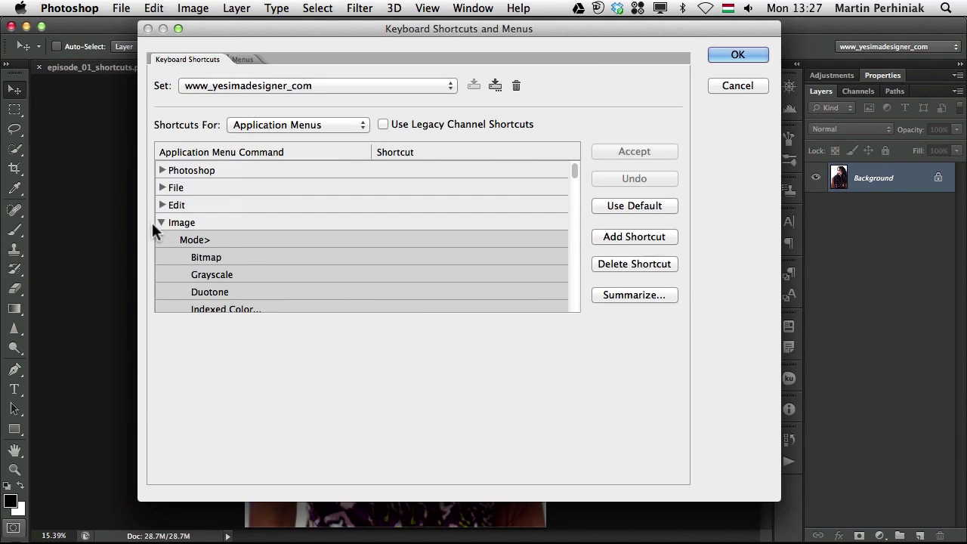
click(161, 222)
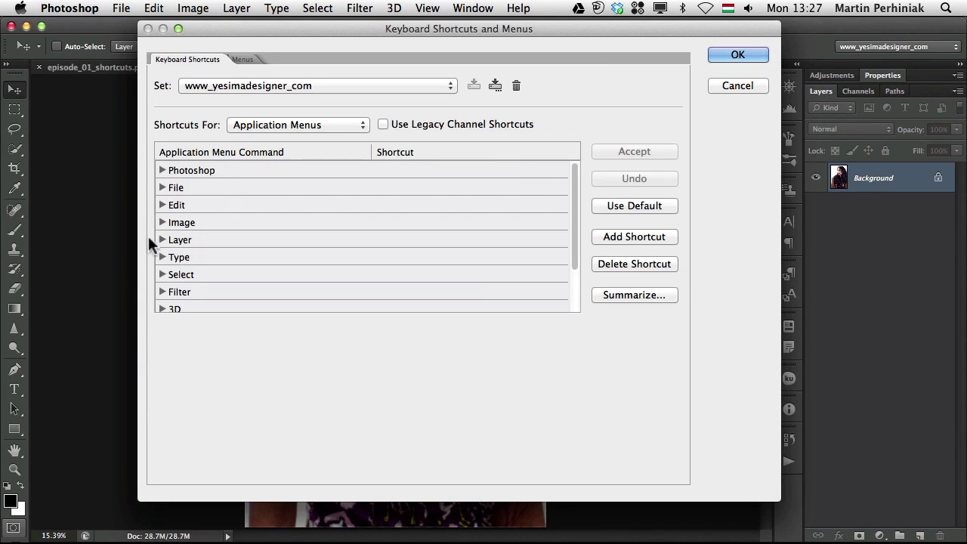
click(161, 239)
drag(572, 170, 575, 231)
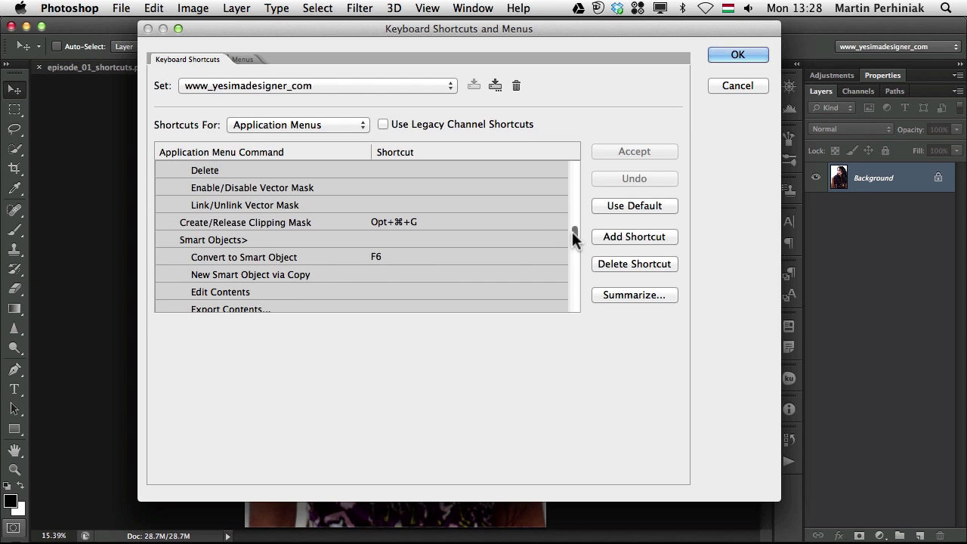
drag(572, 232, 572, 220)
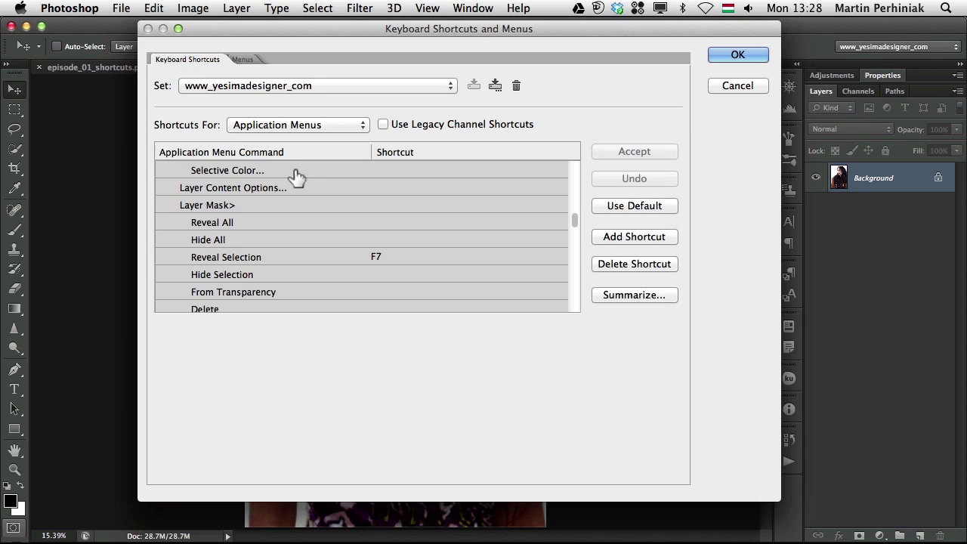
Step: Expand the File commands to check Save As on F8 and Revert on F12
click(301, 125)
click(300, 125)
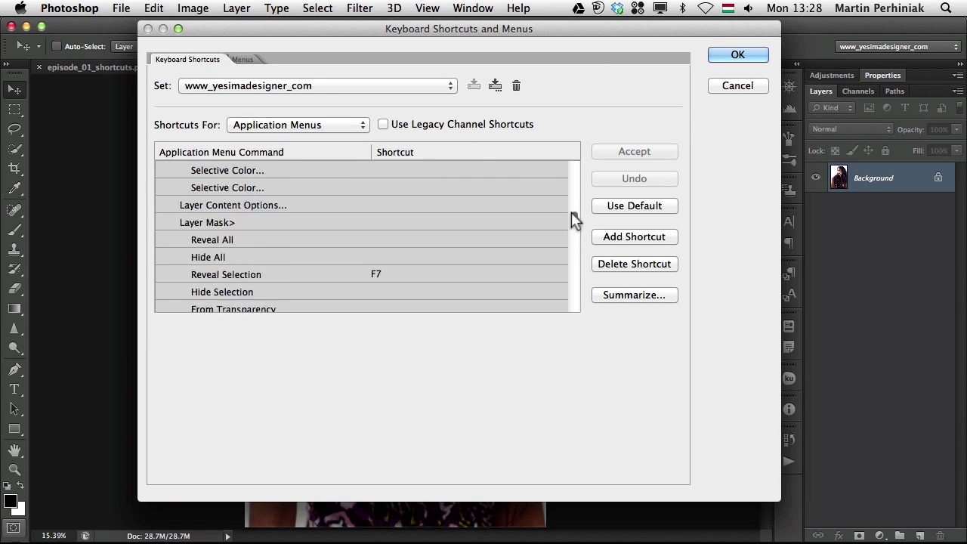
click(170, 188)
click(162, 188)
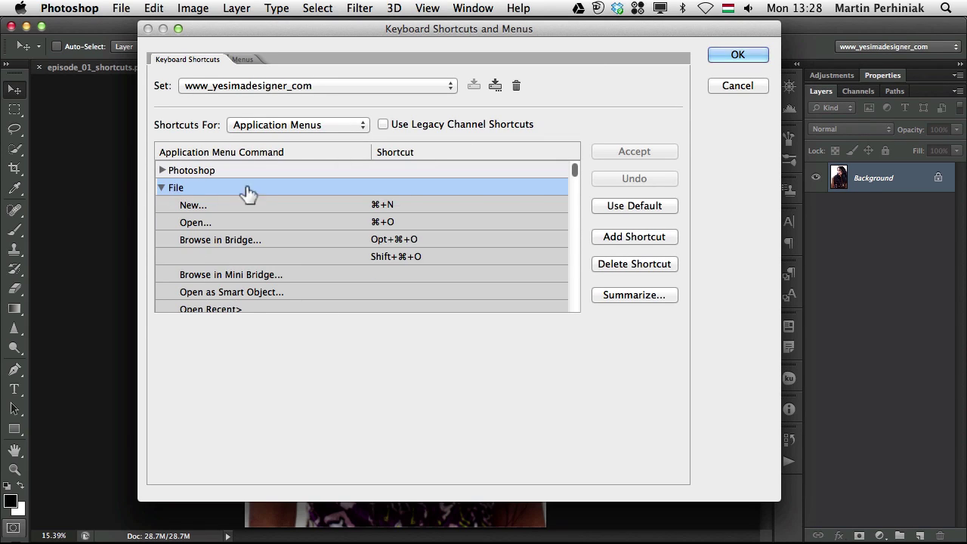
drag(576, 171, 574, 171)
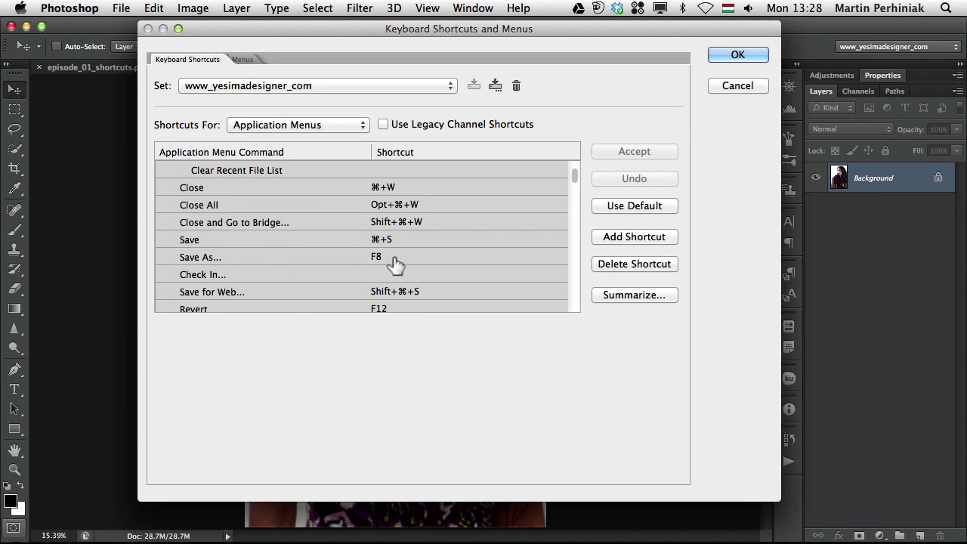
Step: Close the shortcuts dialog, flip the portrait horizontally, and add a MAGAZINE text layer
click(730, 85)
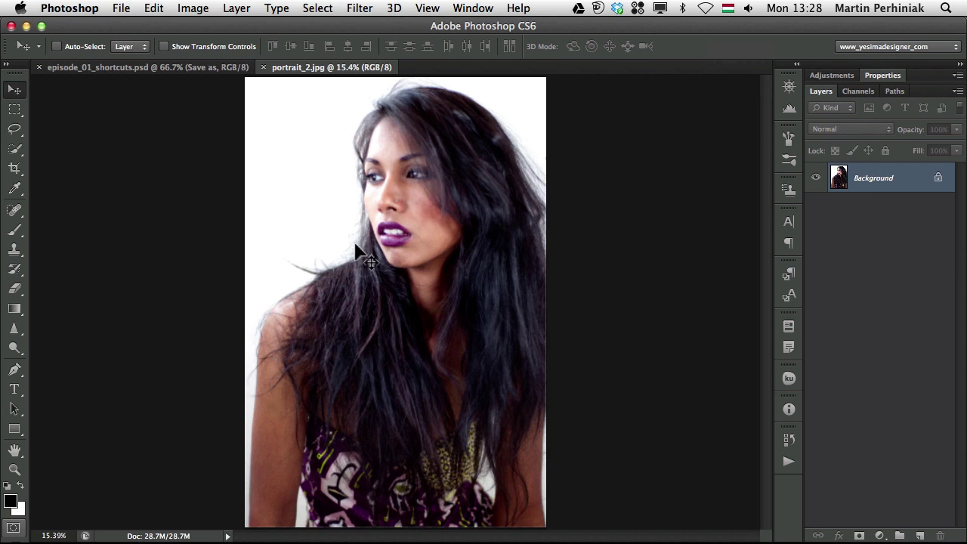
key(super+shift+h)
key(super+shift+h)
key(super+shift+h)
key(super+shift+h)
key(t)
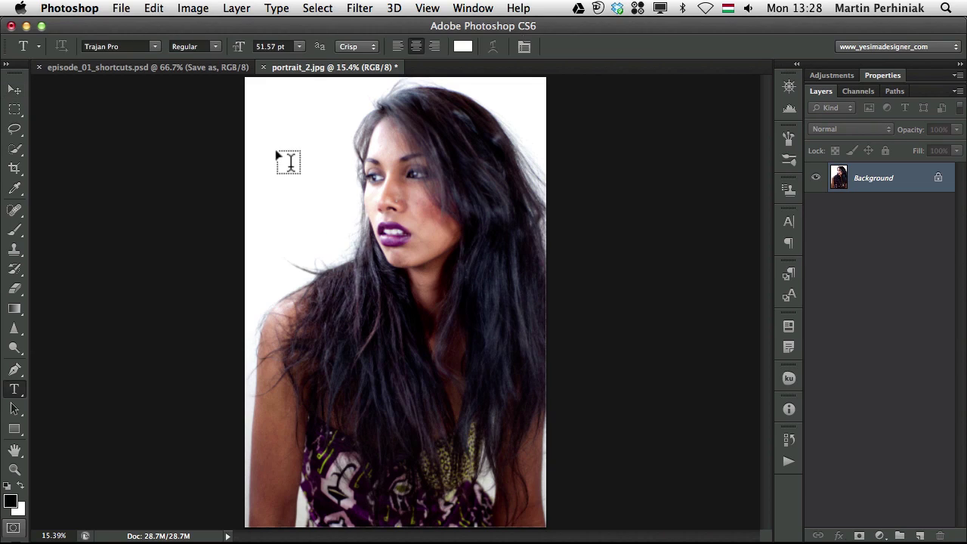
click(283, 160)
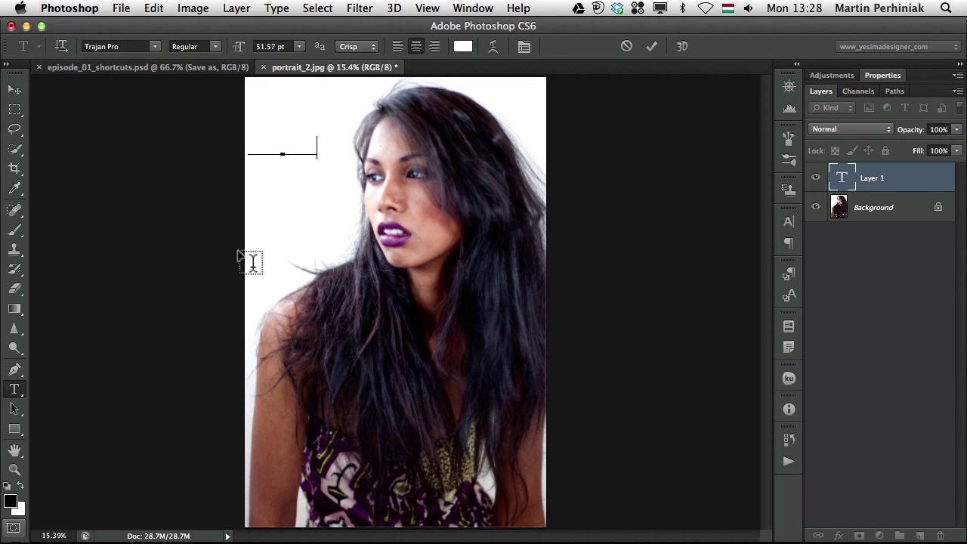
text(MAGAZINE)
key(super+Return)
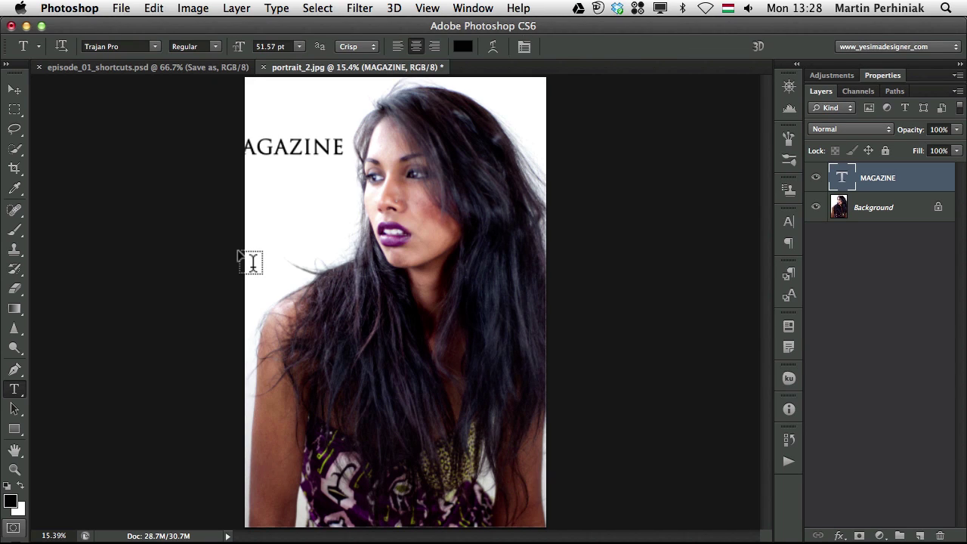
Step: Move the MAGAZINE text to the top-left corner and scale it down slightly
key(v)
drag(316, 161, 346, 107)
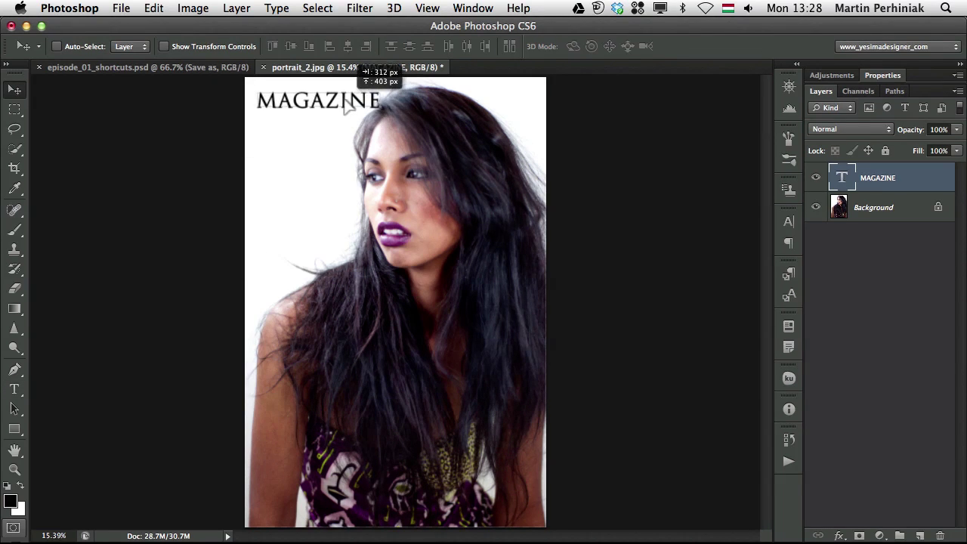
key(super+shift+h)
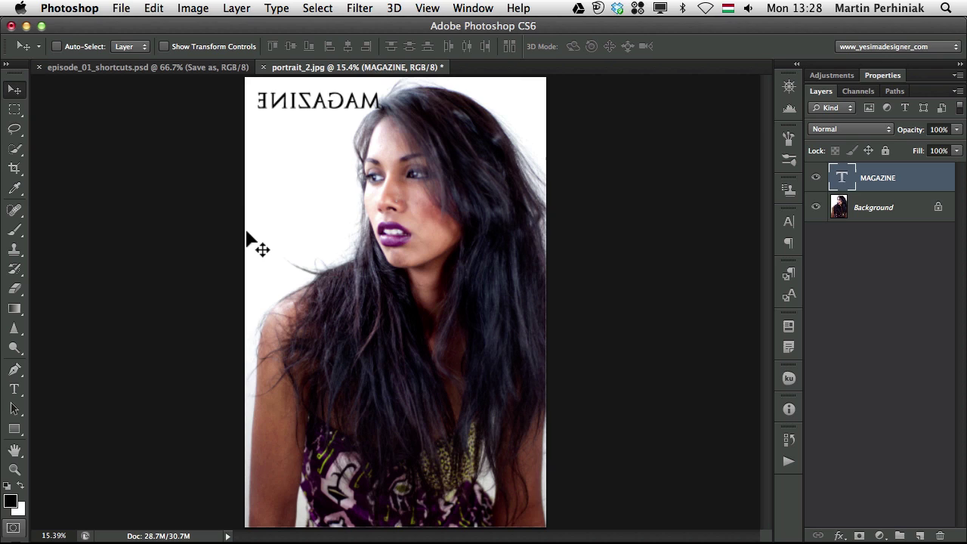
key(super+z)
key(super+z)
key(super+z)
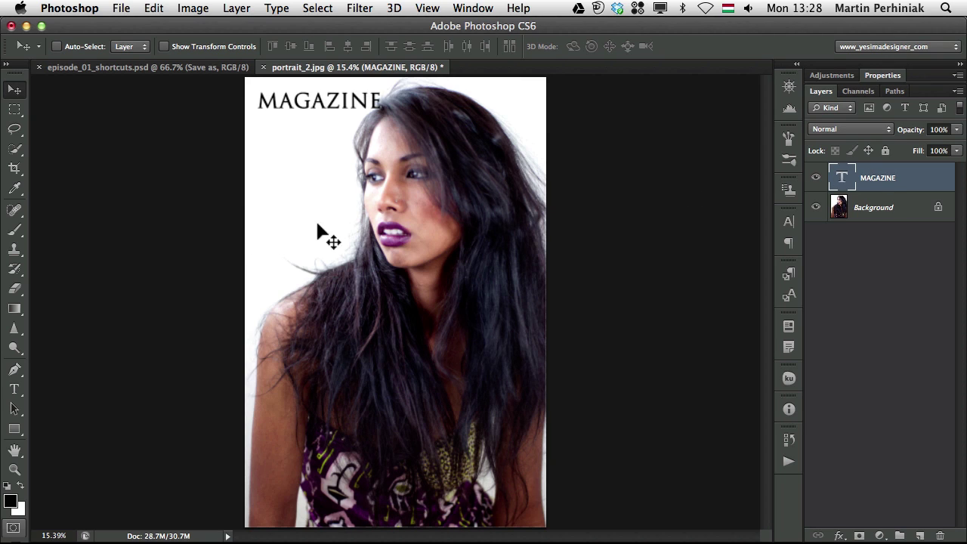
key(super+z)
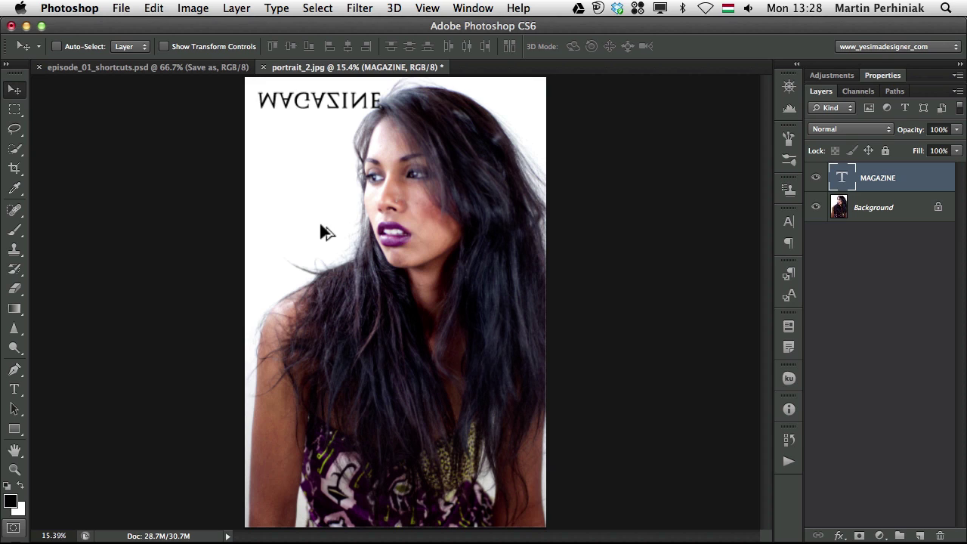
key(super+z)
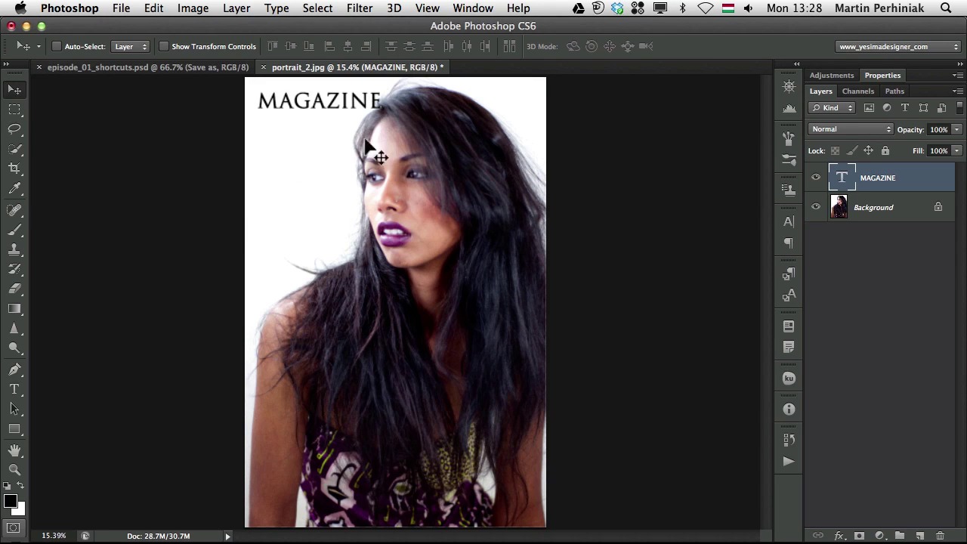
key(super+t)
drag(383, 113, 364, 106)
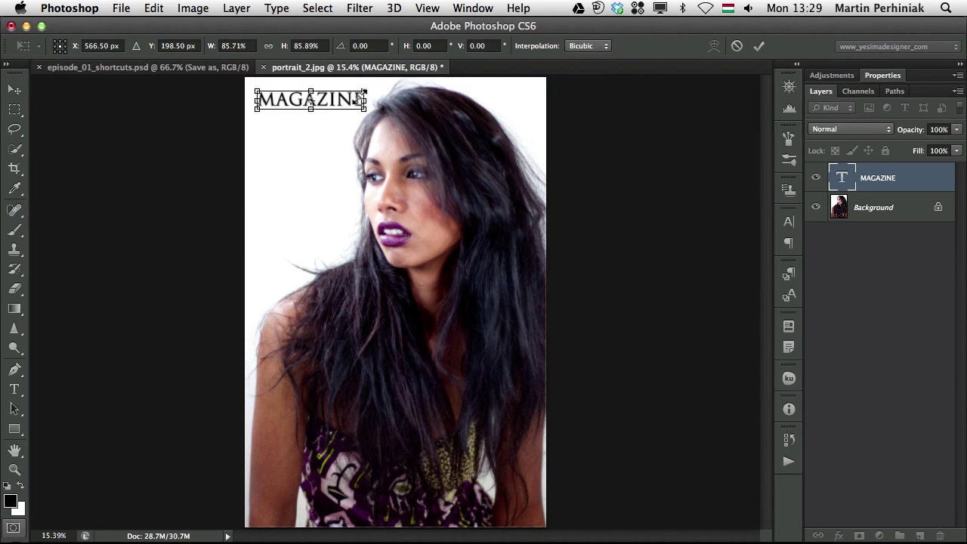
key(Return)
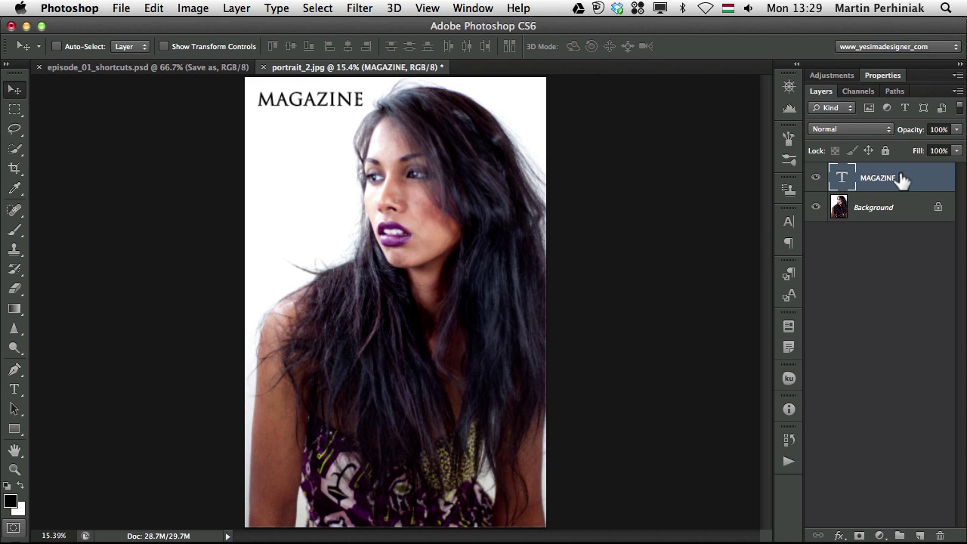
Step: Duplicate MAGAZINE, flip the copy vertically below the title, and set it to 30% opacity
key(super+j)
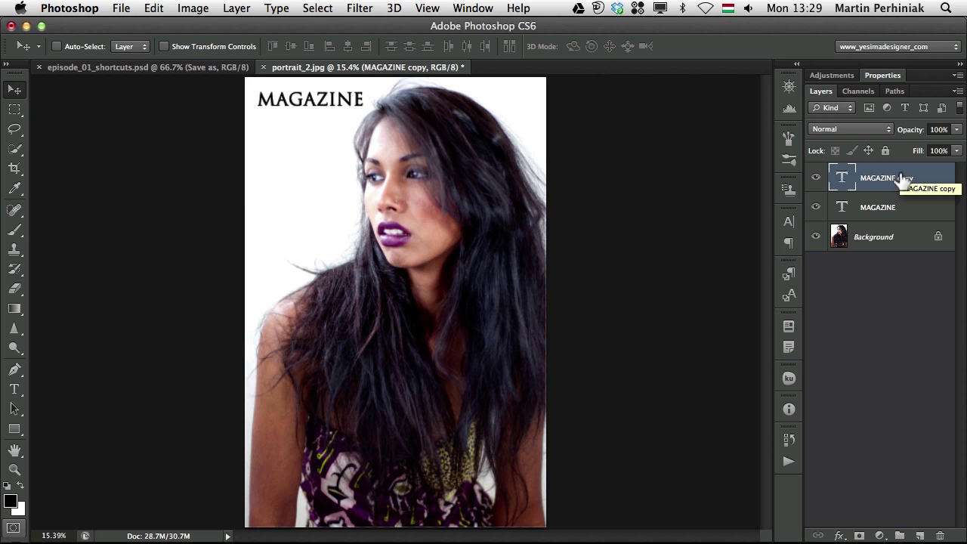
key(super+shift+v)
drag(314, 108, 313, 121)
key(Down)
key(Down)
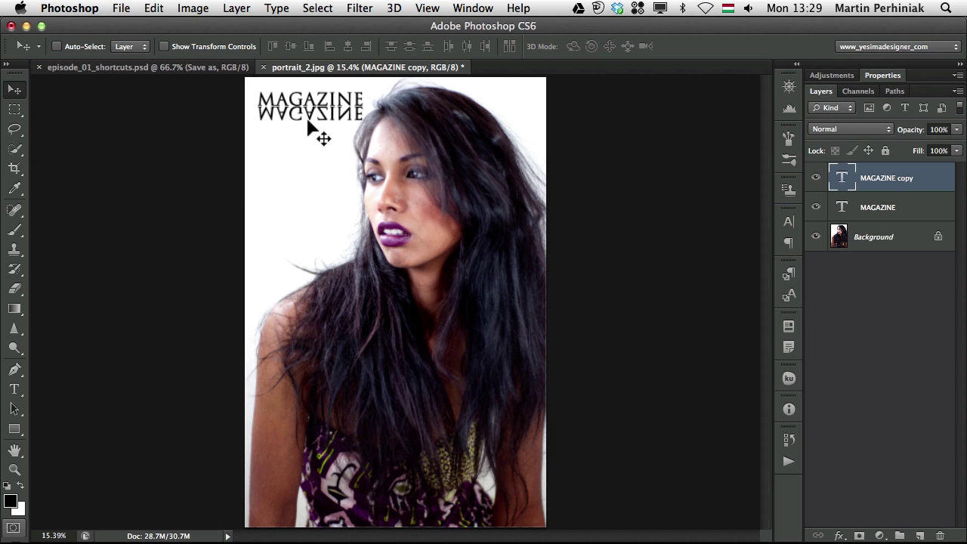
key(3)
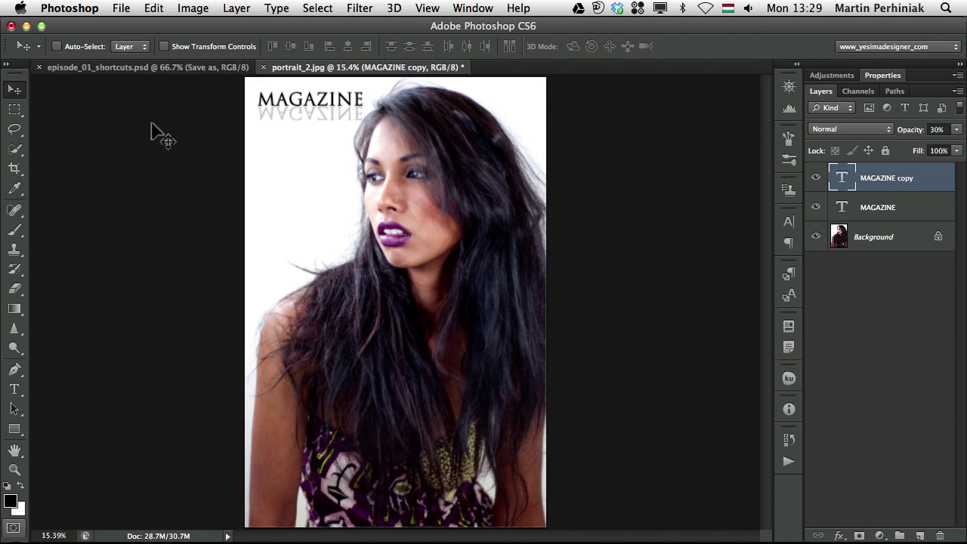
Step: Add a layer mask to the reflection and fade it out with a gradient
key(super+a)
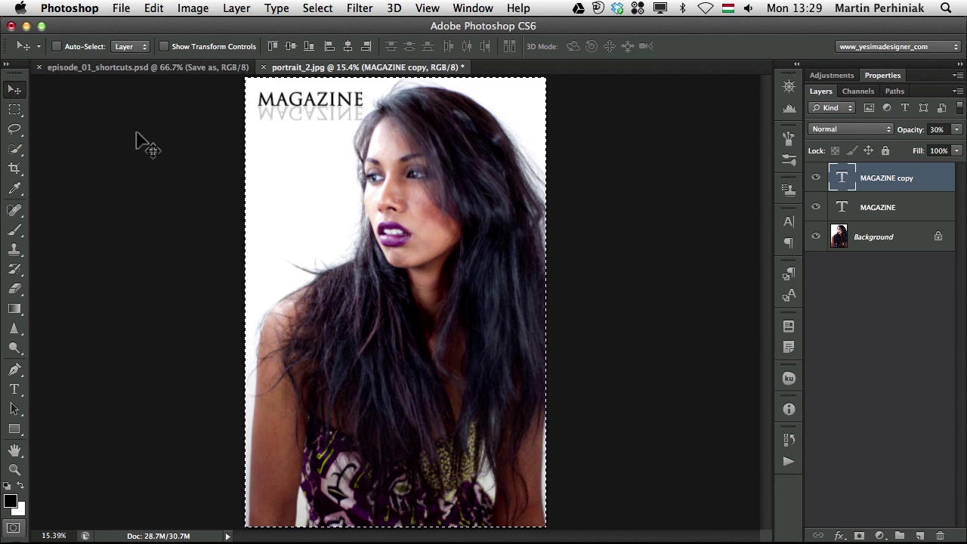
key(super+slash)
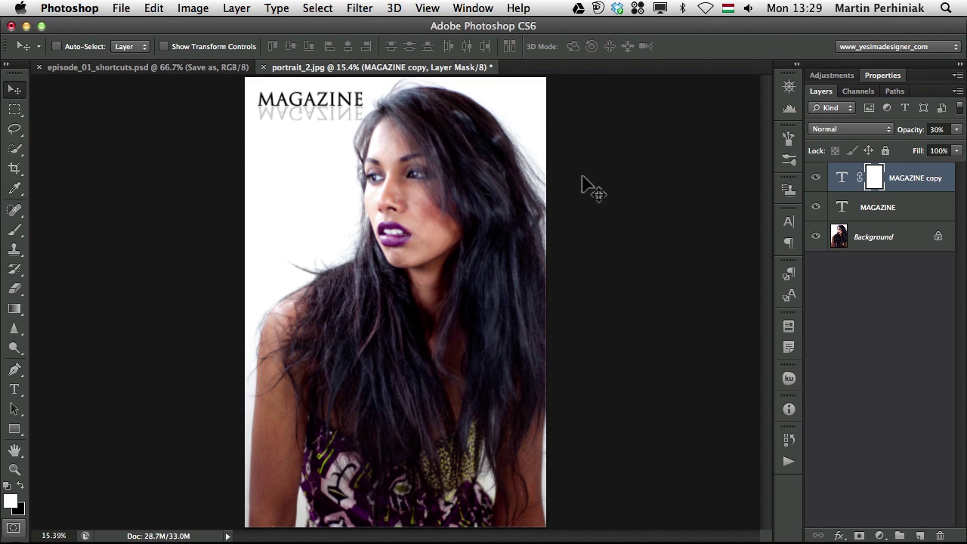
key(g)
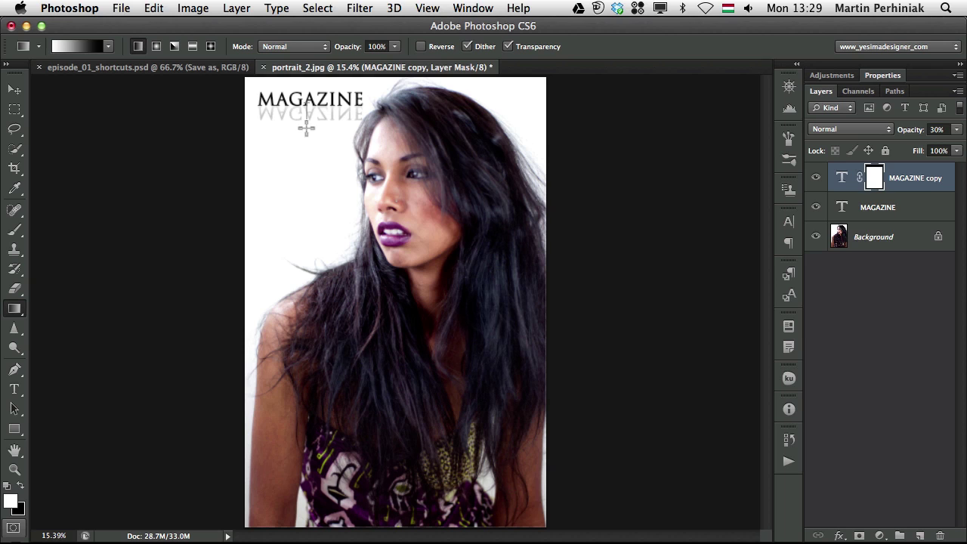
drag(310, 98, 306, 127)
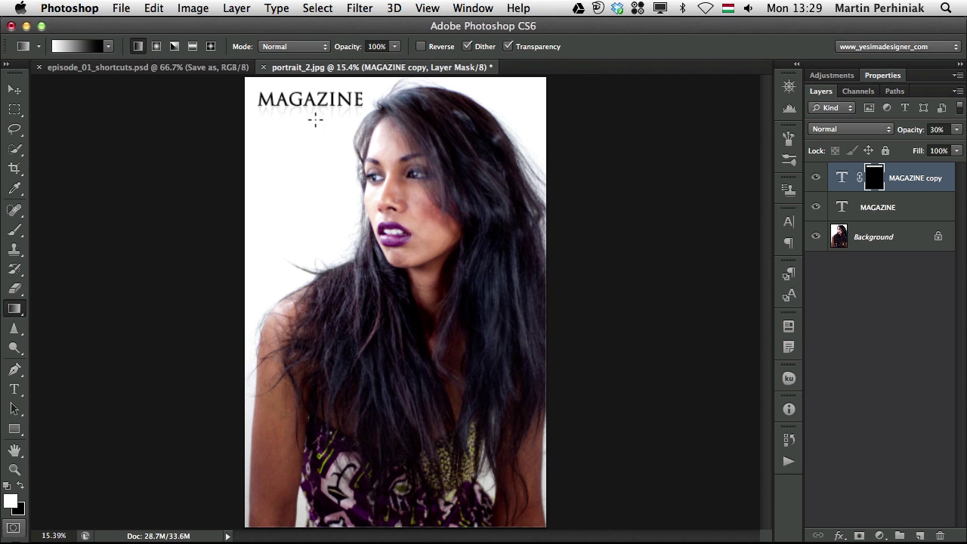
key(ctrl+space)
drag(291, 90, 307, 225)
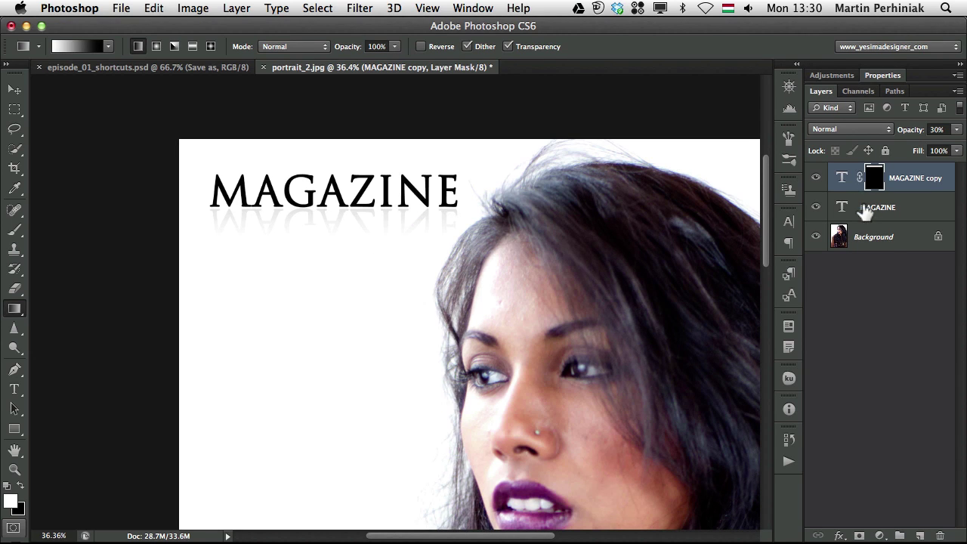
Step: Convert the Background into Layer 2 and add an empty Layer 3 above it
click(892, 238)
key(super+0)
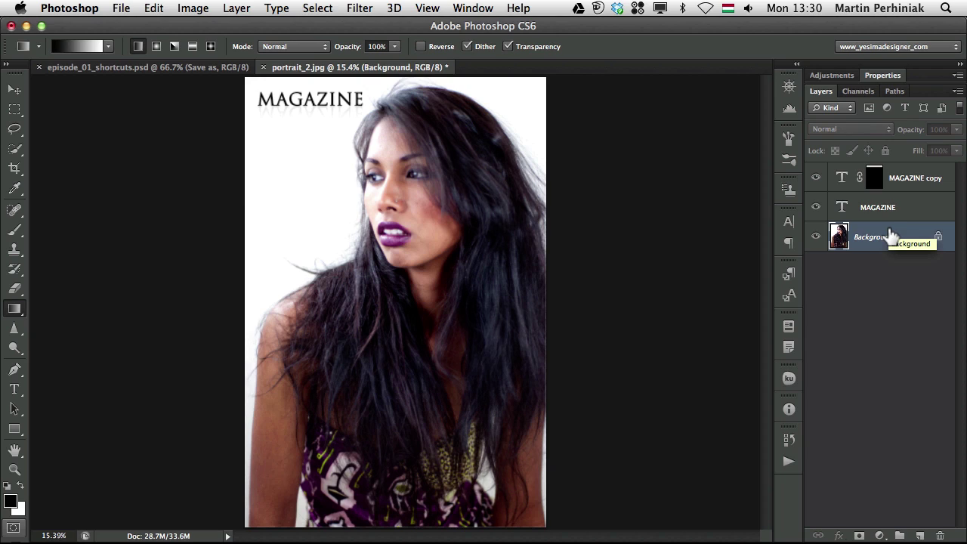
alt+double_click(893, 238)
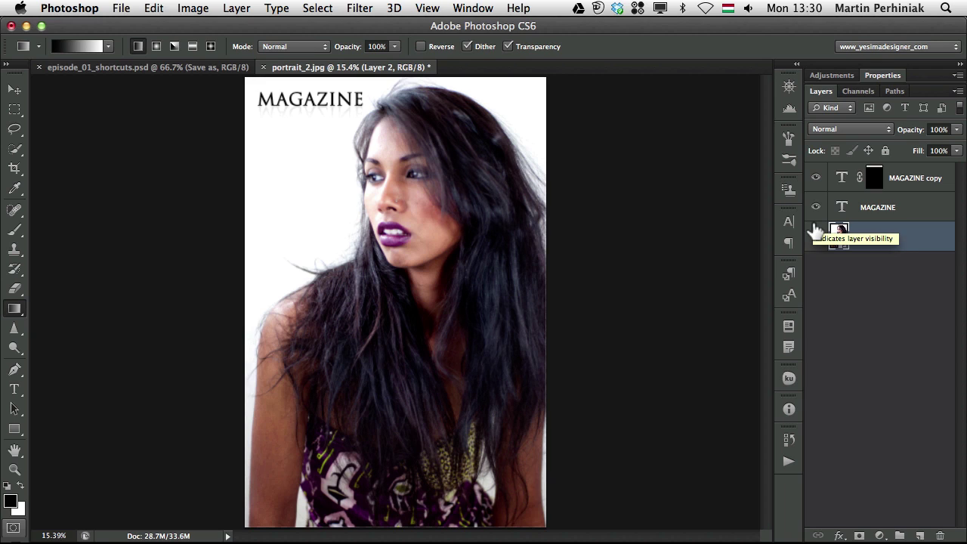
key(super+shift+n)
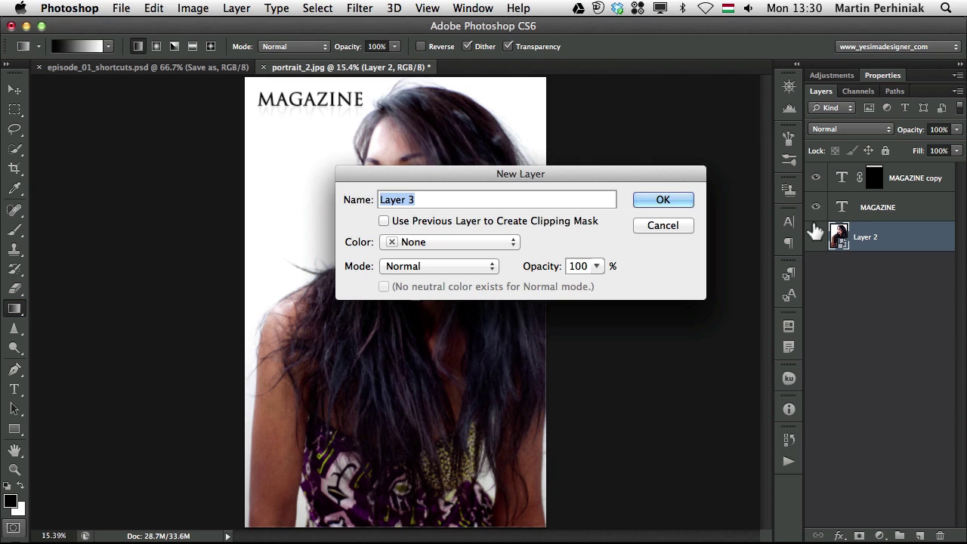
key(Escape)
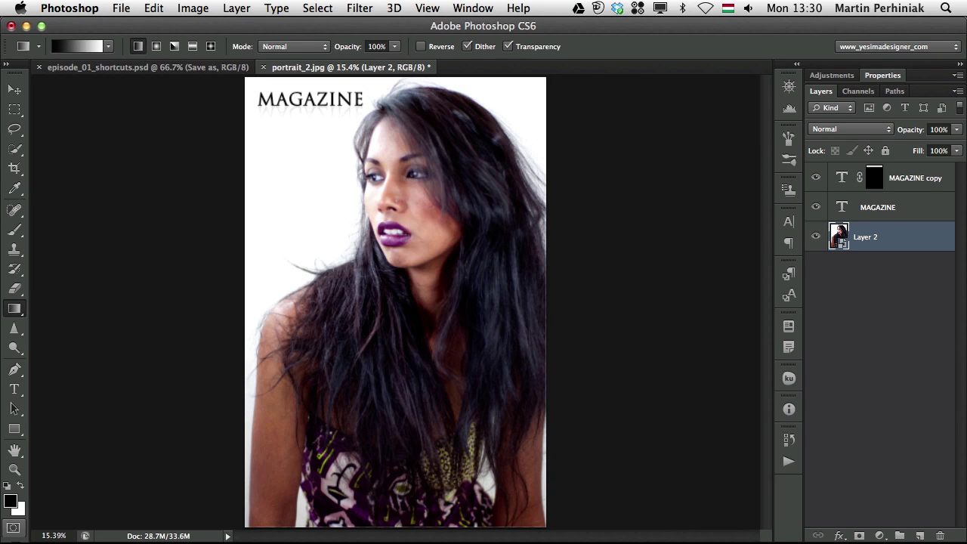
key(super+alt+shift+n)
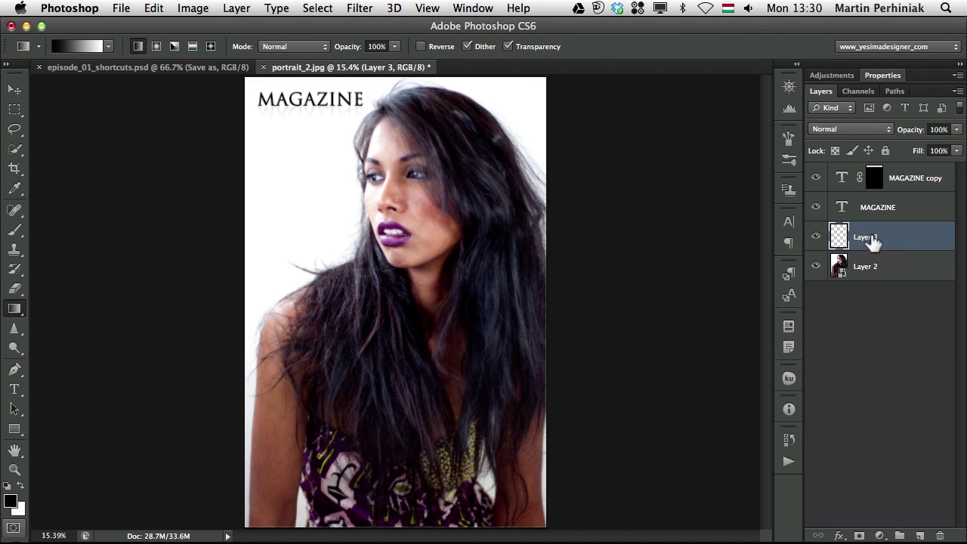
Step: Select both MAGAZINE layers and toggle their visibility
click(896, 207)
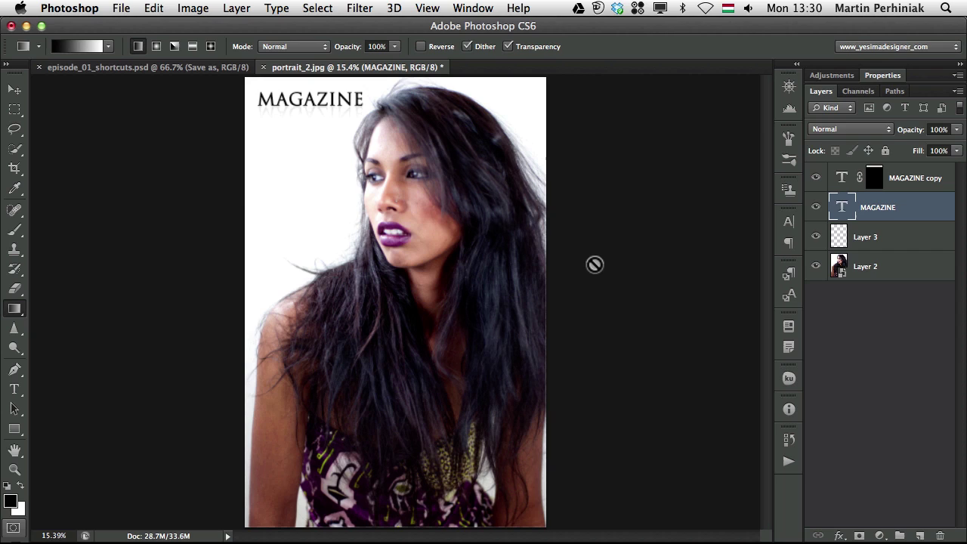
key(super+comma)
key(super+comma)
shift+click(918, 179)
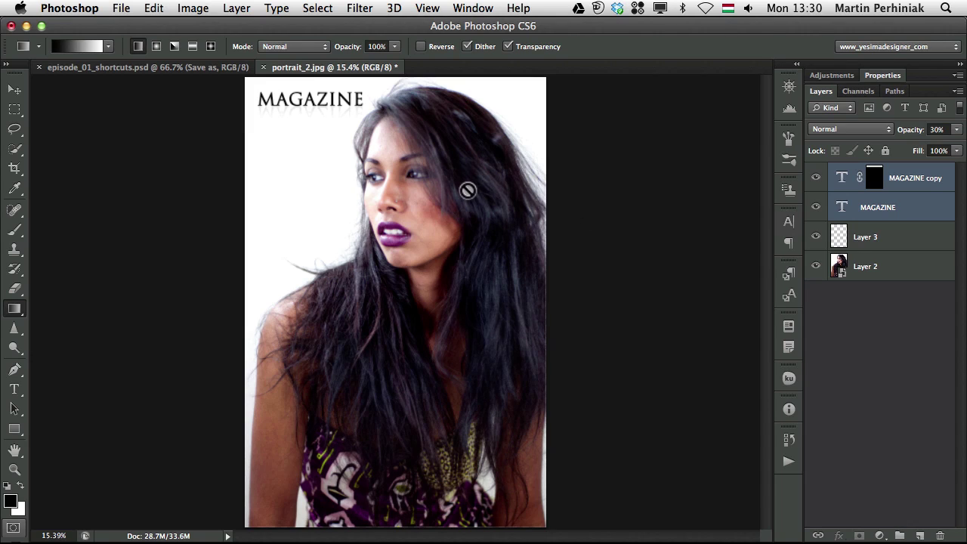
key(super+comma)
key(super+comma)
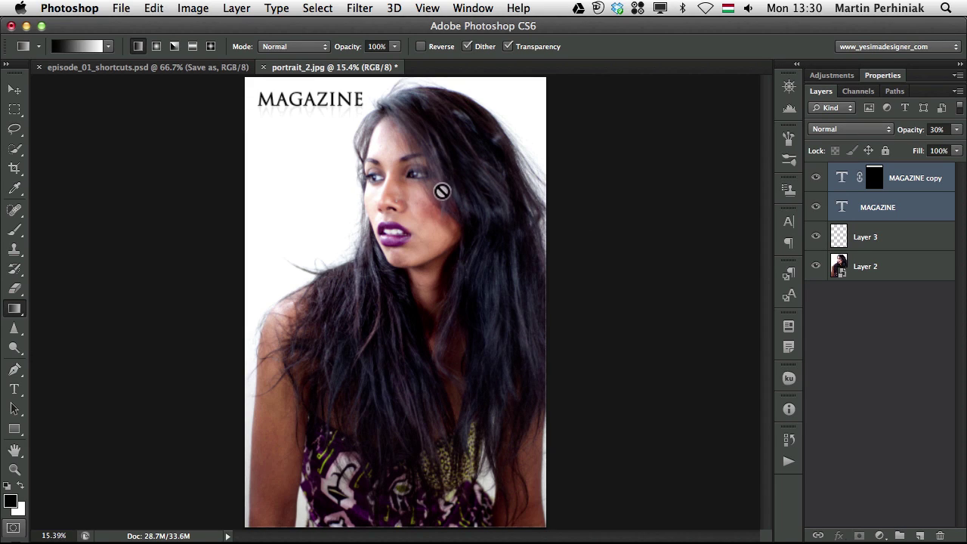
Step: Move the MAGAZINE title to the bottom of the portrait and enlarge it
key(v)
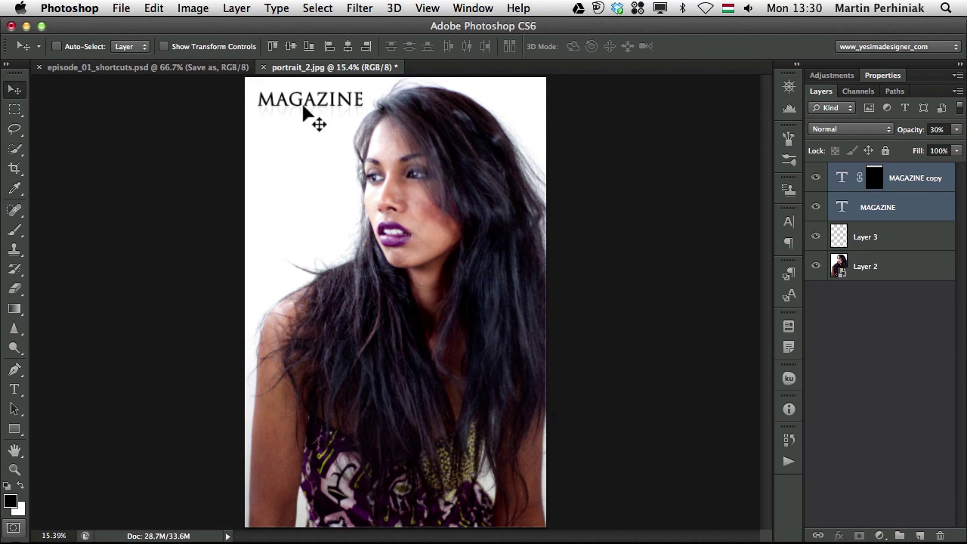
drag(303, 110, 512, 443)
key(ctrl+t)
key(Return)
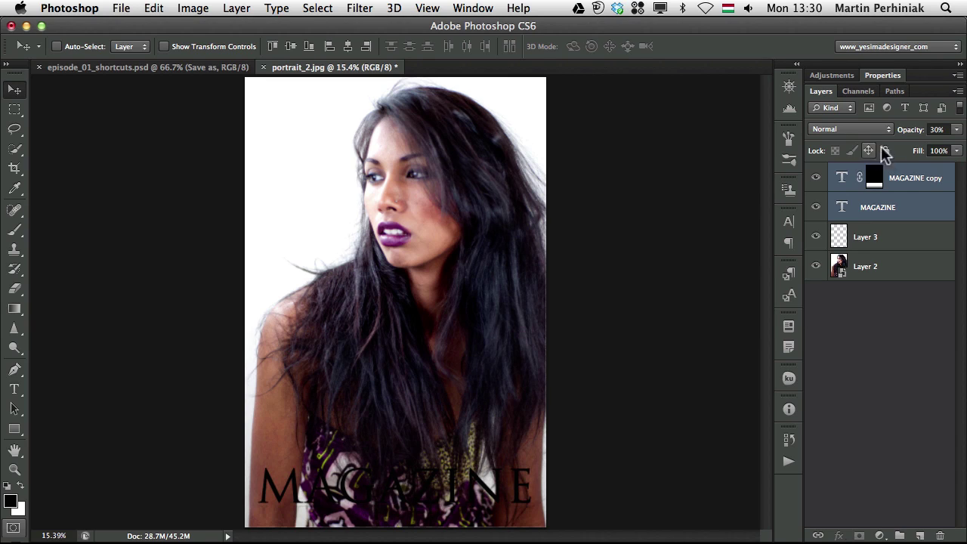
click(873, 180)
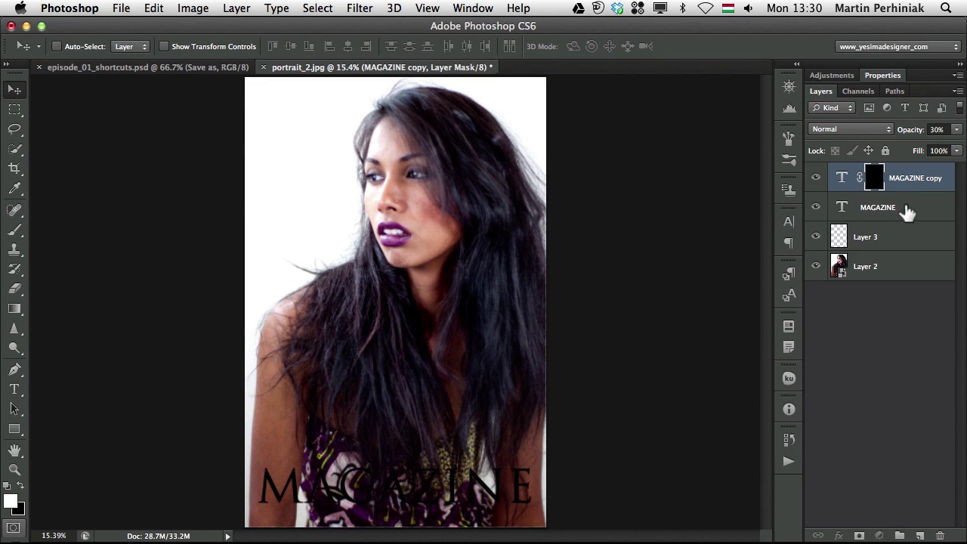
click(901, 208)
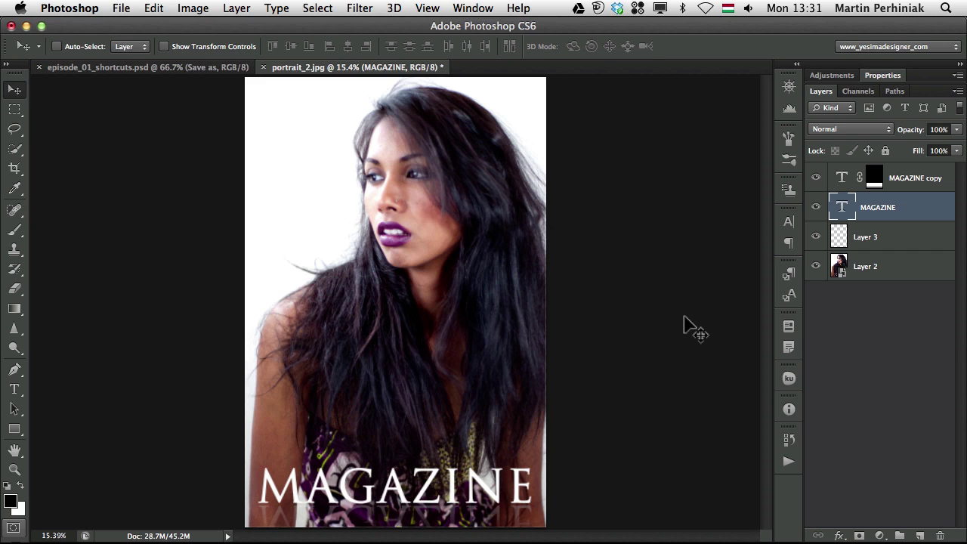
Step: Step backward and forward through history to compare the top title with the white bottom one
key(alt+bracketright)
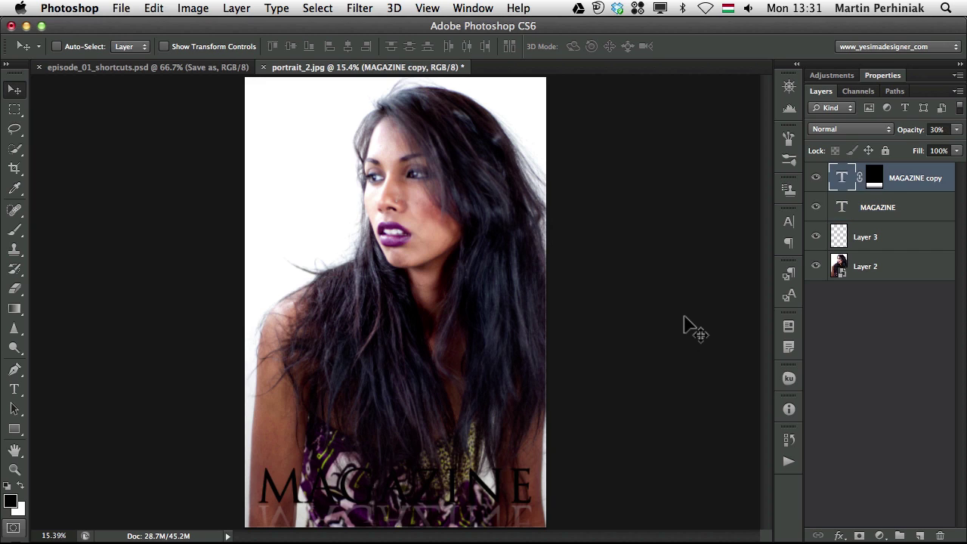
key(shift+alt+bracketleft)
key(super+comma)
key(super+alt+z)
key(super+alt+z)
key(super+alt+z)
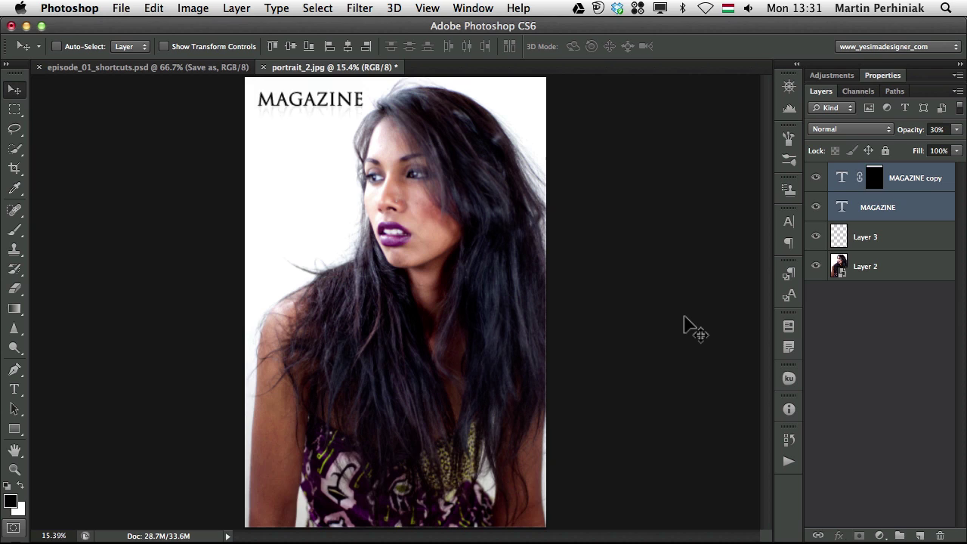
key(shift+super+z)
key(shift+super+z)
key(shift+super+z)
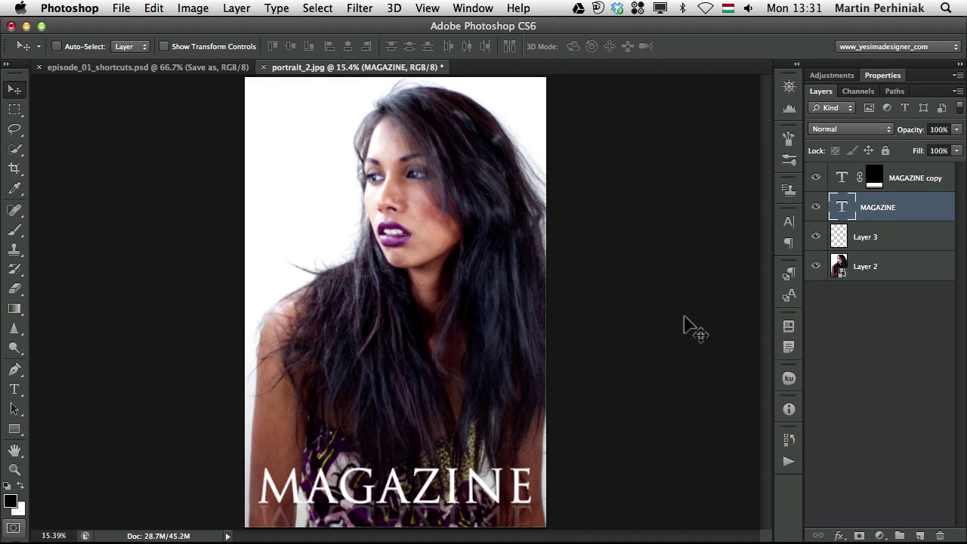
key(super+alt+z)
key(super+alt+z)
key(super+alt+z)
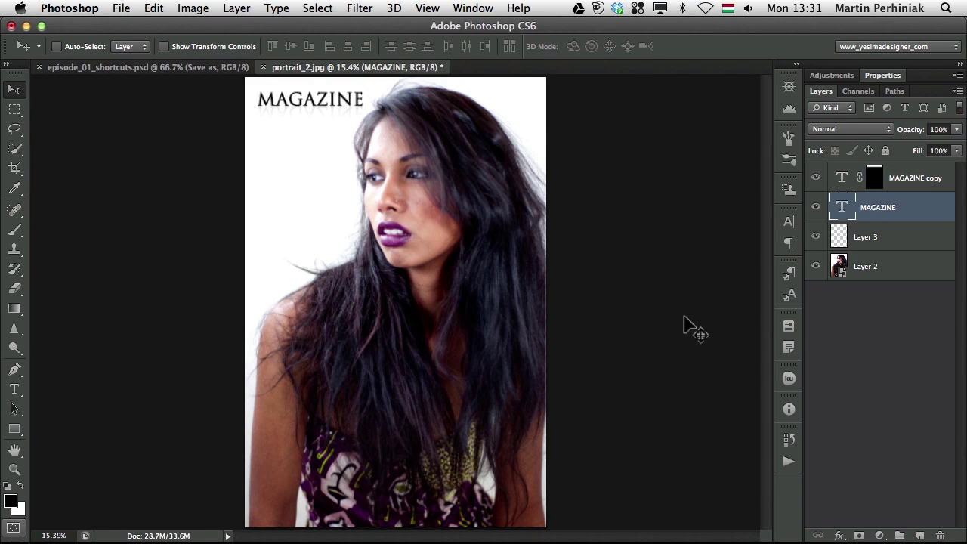
key(shift+super+z)
key(shift+super+z)
key(shift+super+z)
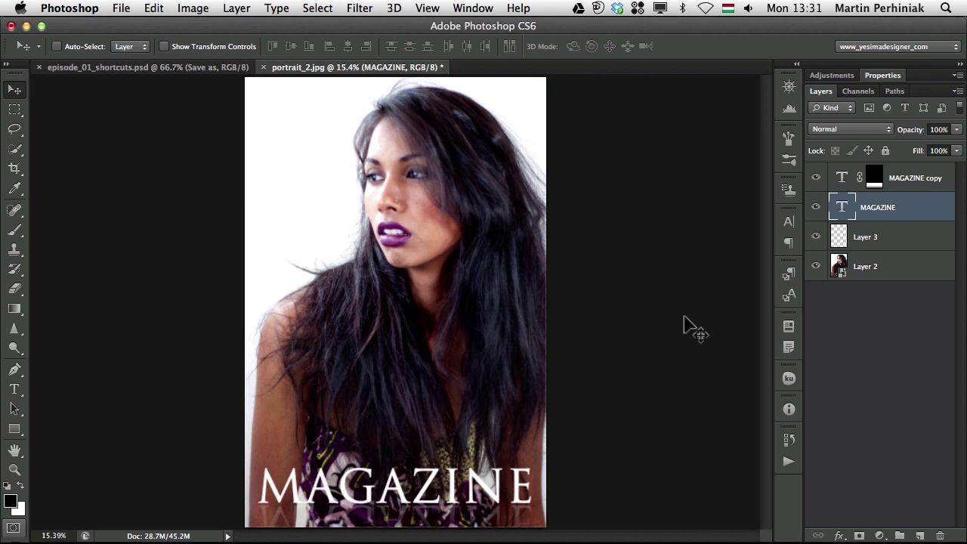
key(shift+super+s)
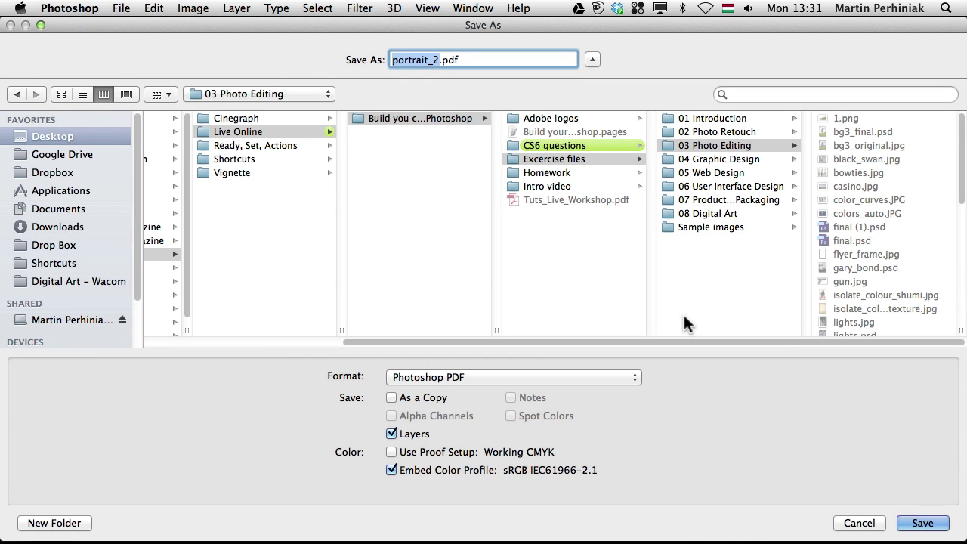
key(Escape)
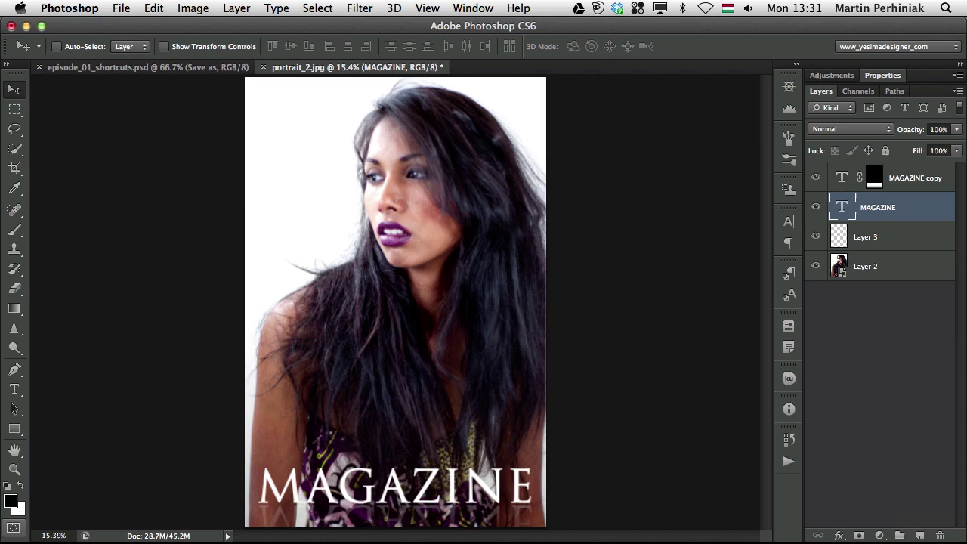
key(alt+shift+super+s)
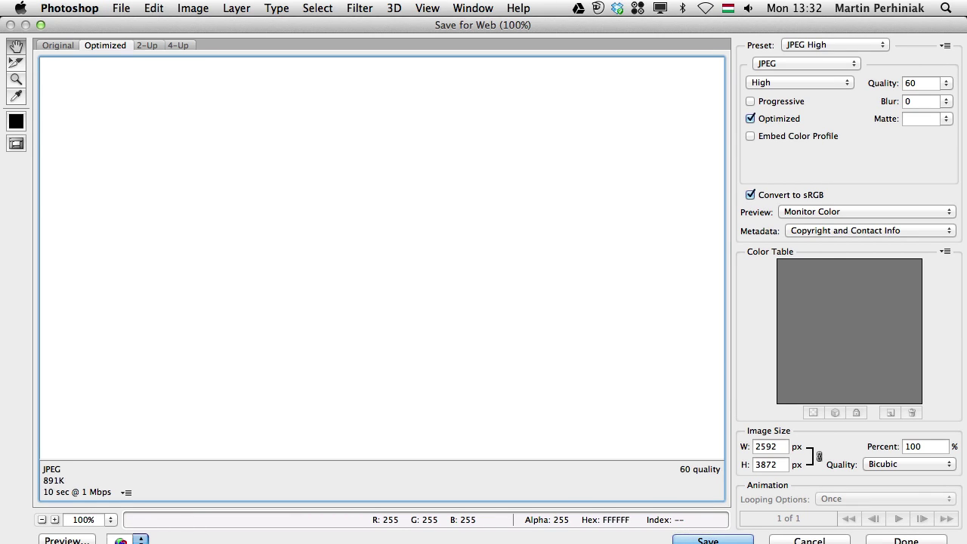
key(Escape)
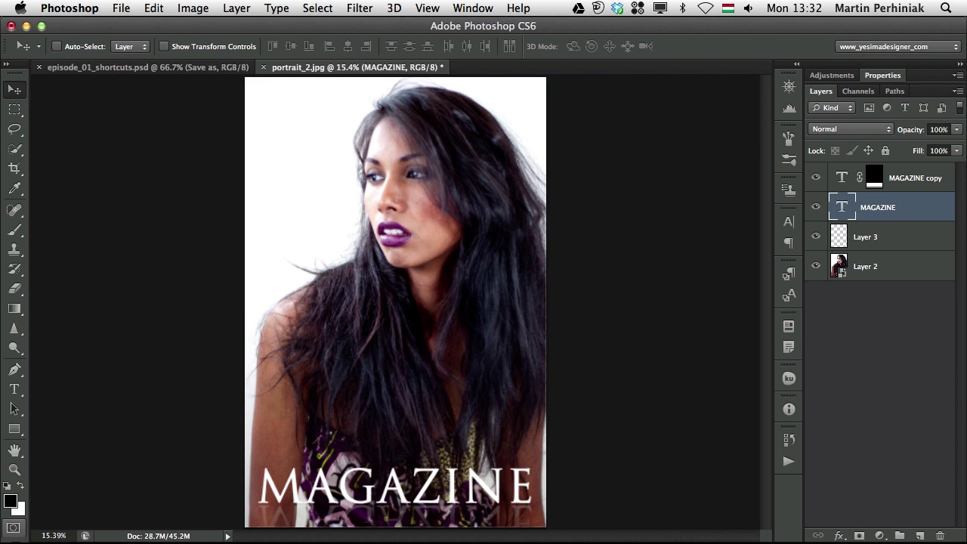
Step: Bring the episode_01_shortcuts.psd keyboard document to the front with Ctrl+Tab
key(ctrl+Tab)
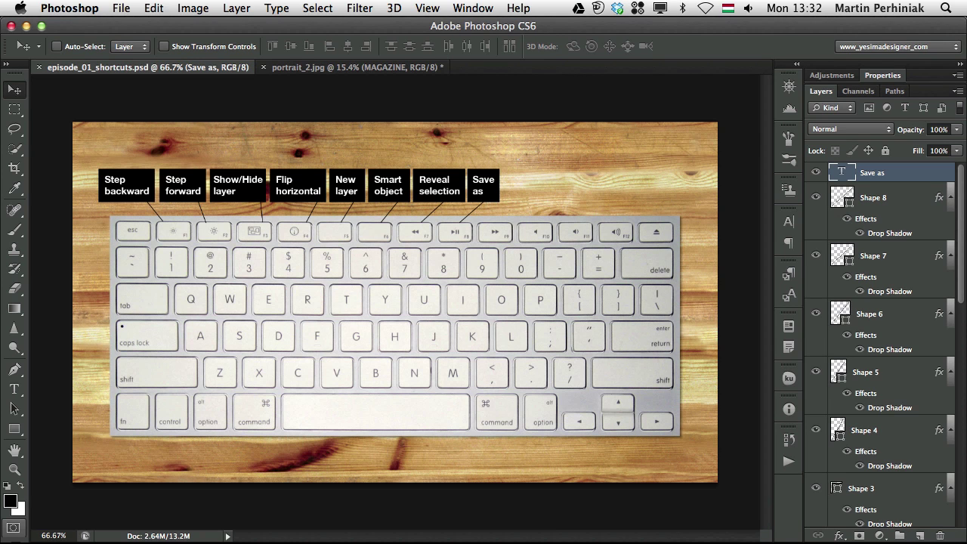